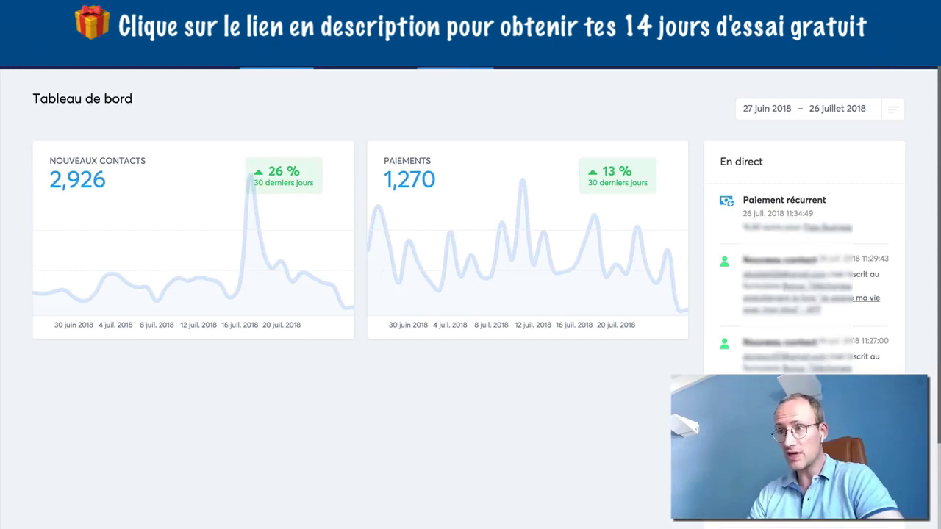
# Create a new sales funnel named "Page de capture" with the "Construisez votre audience" type
pyautogui.click(455, 57)
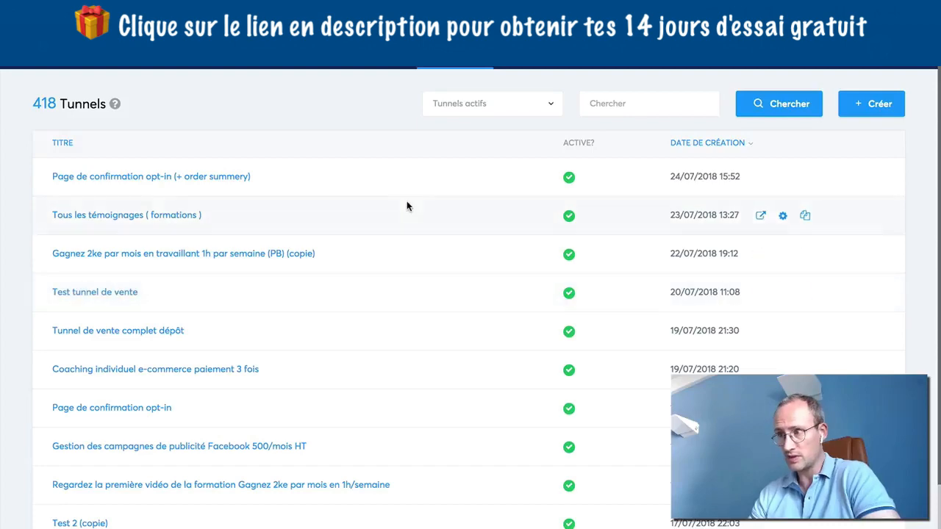
pyautogui.click(896, 107)
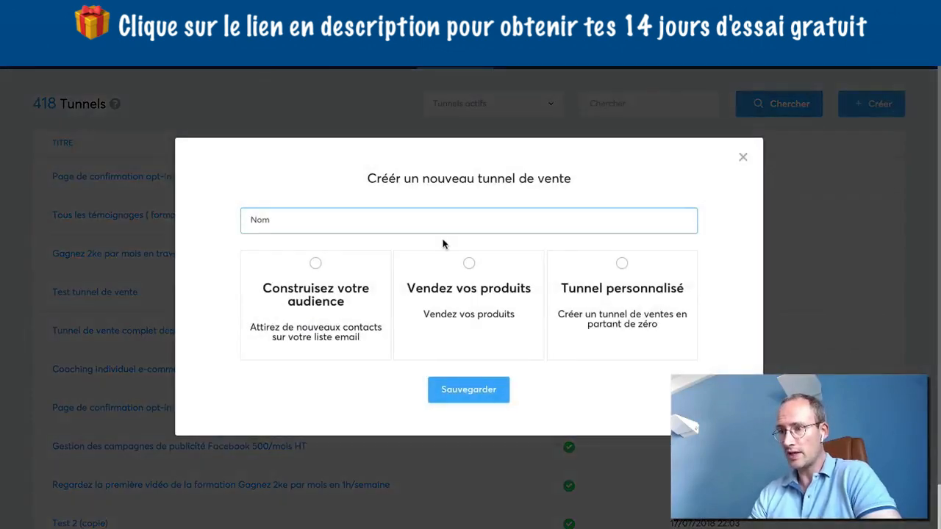
pyautogui.click(371, 229)
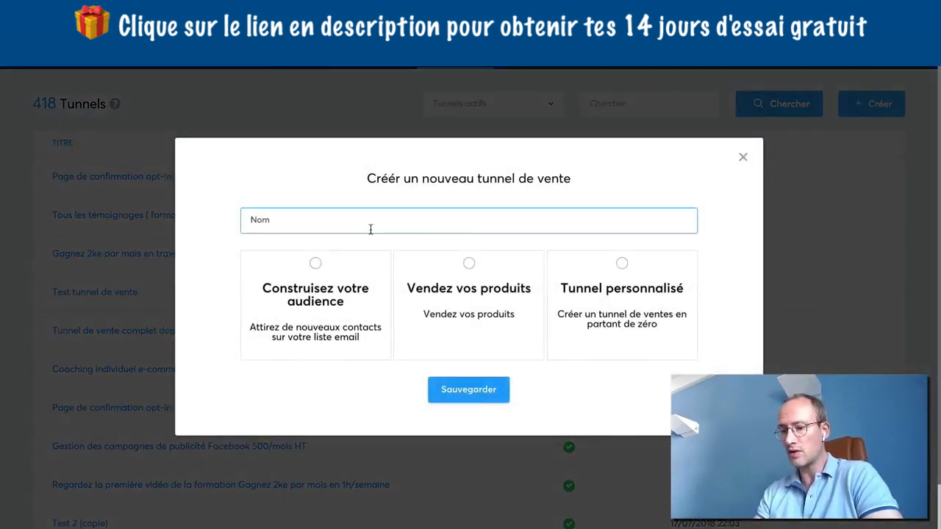
pyautogui.write('Page de')
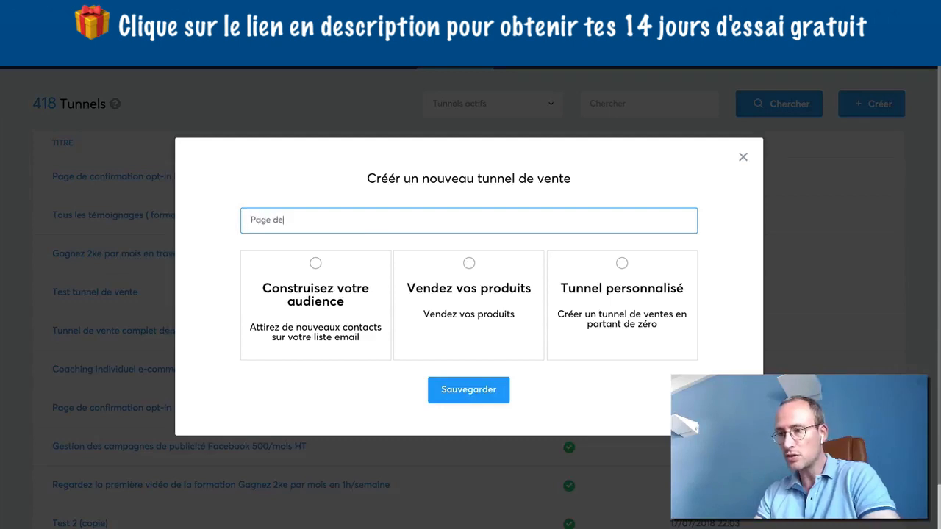
pyautogui.write(' capture')
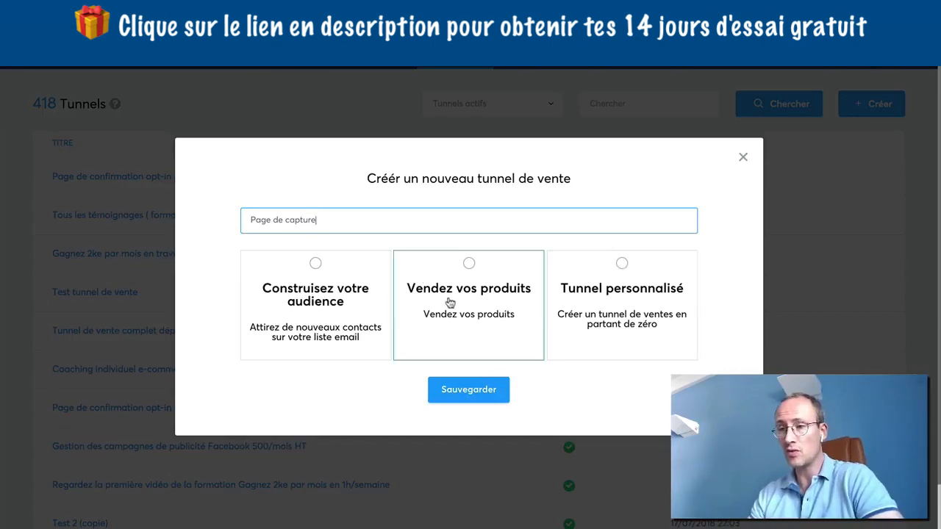
pyautogui.click(315, 265)
pyautogui.click(466, 390)
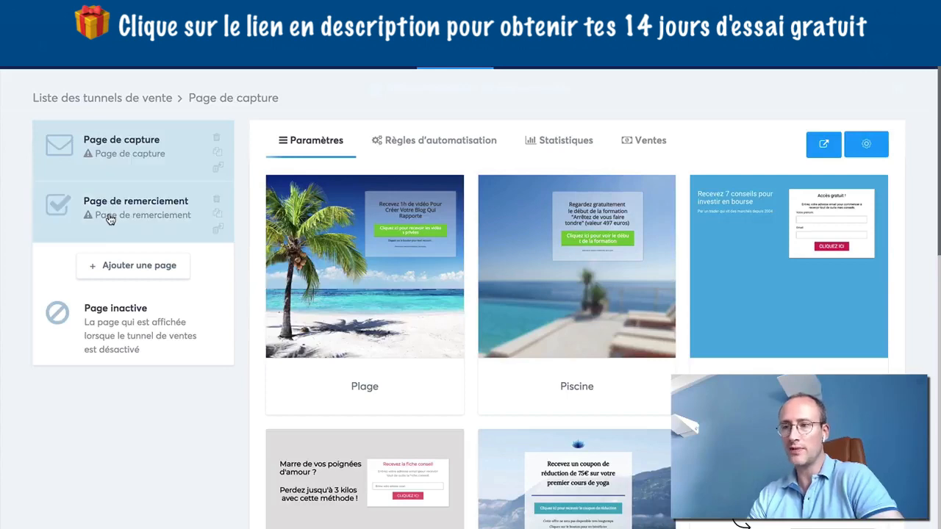
# Browse the capture page templates and select the dark systeme.io "Page de capture" template promoting the affiliate programme
pyautogui.scroll(-3, 913, 264)
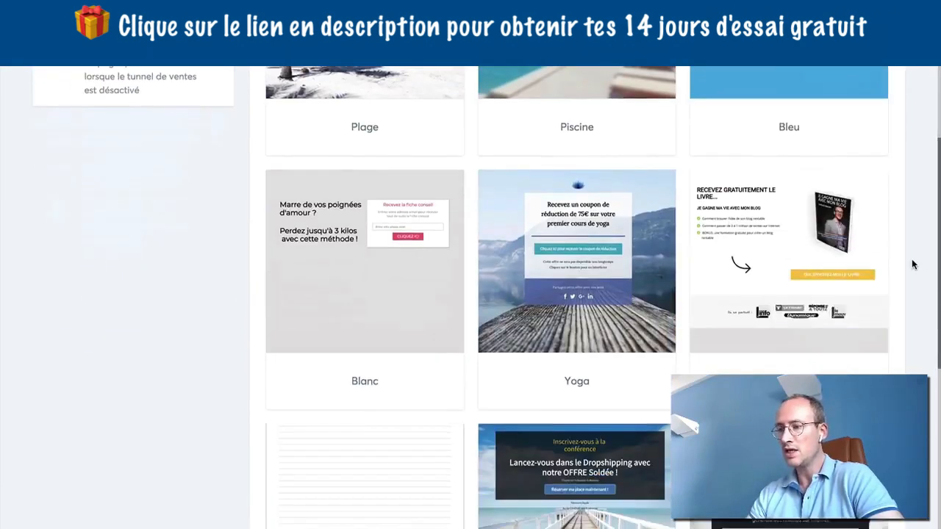
pyautogui.scroll(-2, 914, 264)
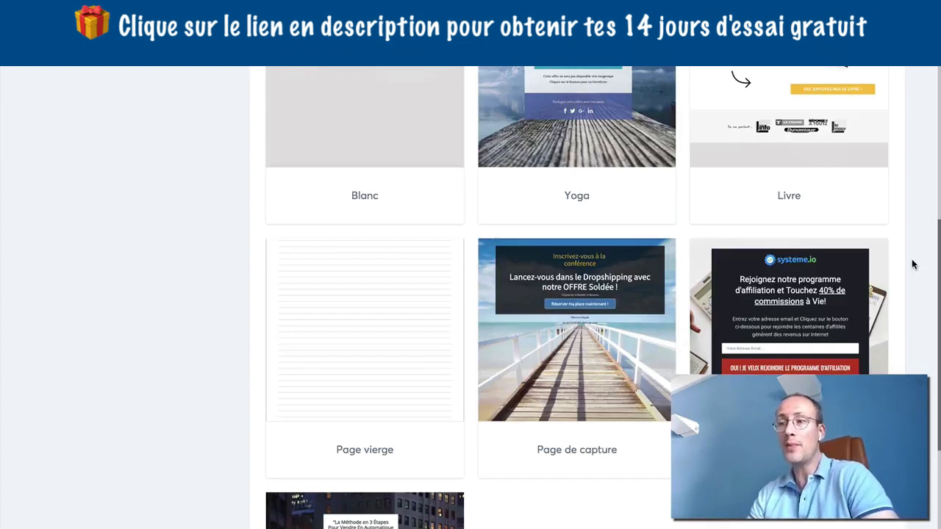
pyautogui.scroll(-3, 912, 264)
pyautogui.scroll(1, 912, 265)
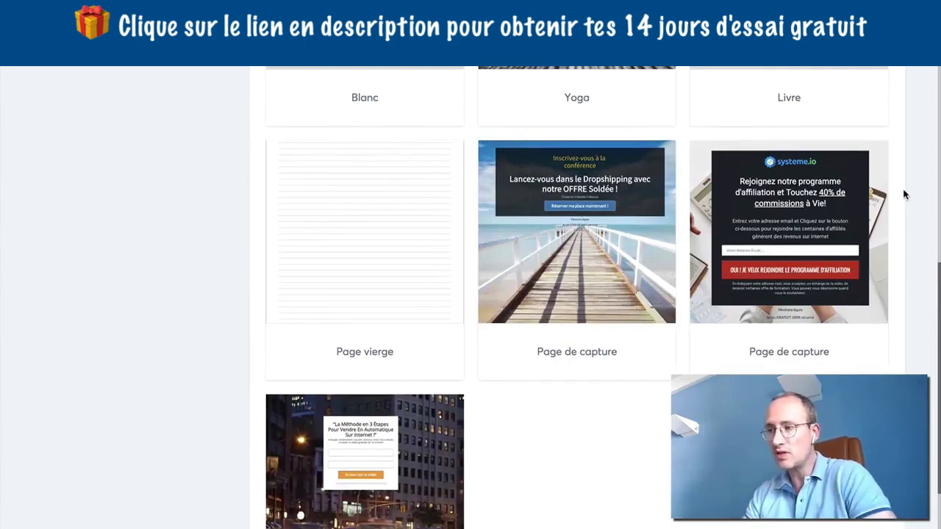
pyautogui.scroll(2, 904, 194)
pyautogui.scroll(4, 904, 194)
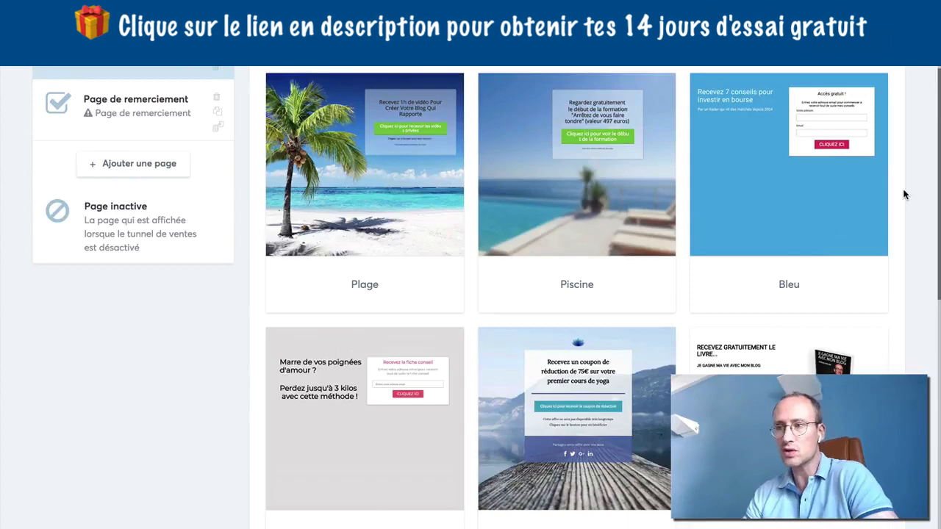
pyautogui.scroll(-5, 904, 194)
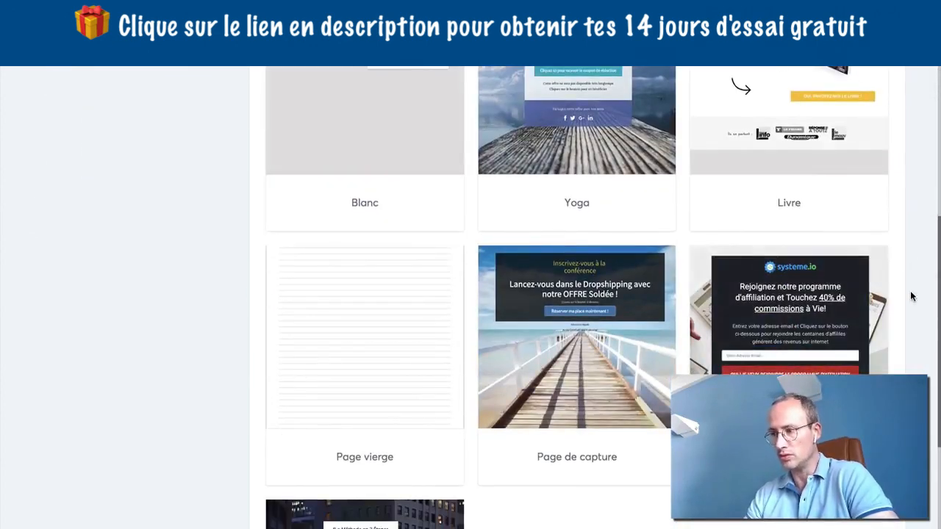
pyautogui.moveTo(878, 300)
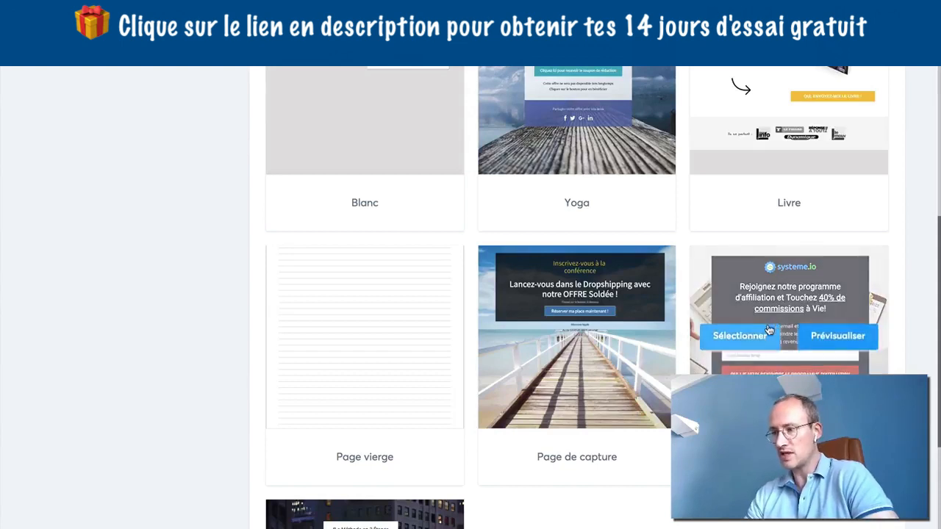
pyautogui.click(732, 336)
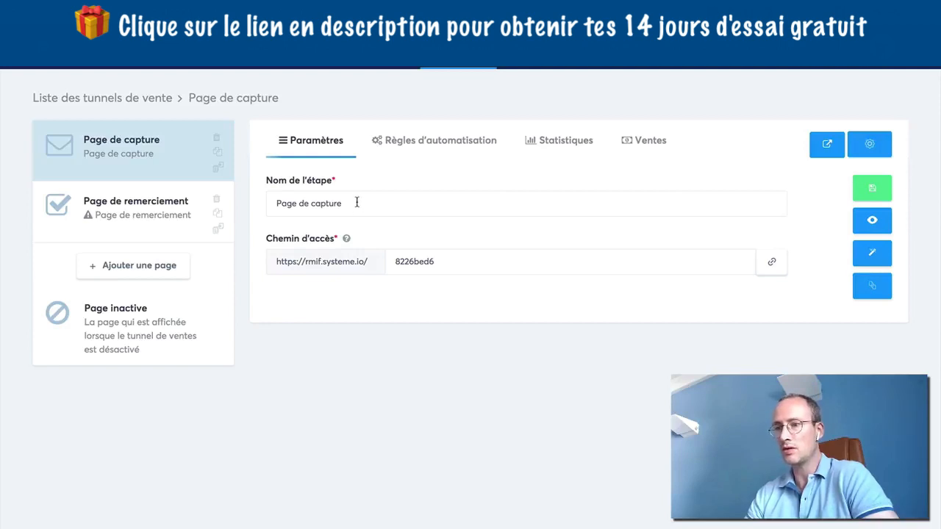
# Try to rename the capture page step as "Guide gratuit"
pyautogui.click(356, 203)
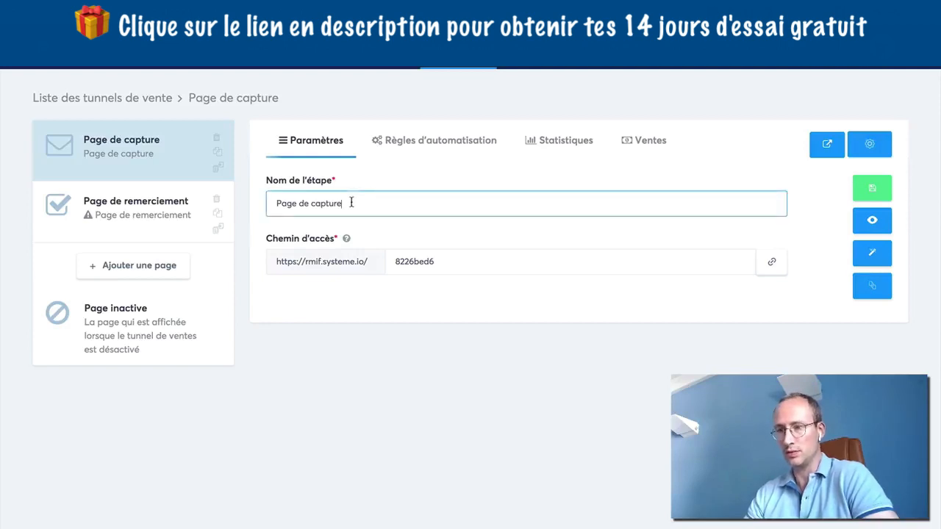
pyautogui.moveTo(357, 202); pyautogui.dragTo(253, 206)
pyautogui.write('Guide gratuit')
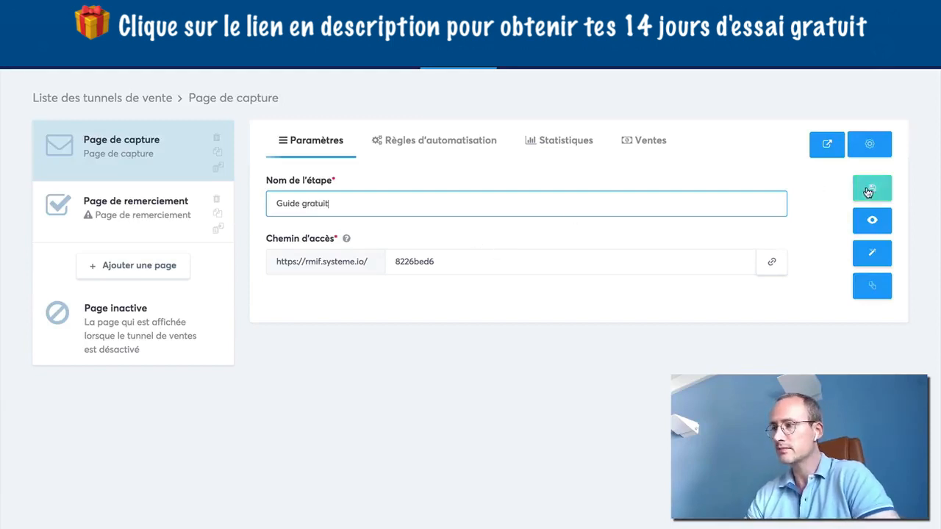
pyautogui.click(871, 221)
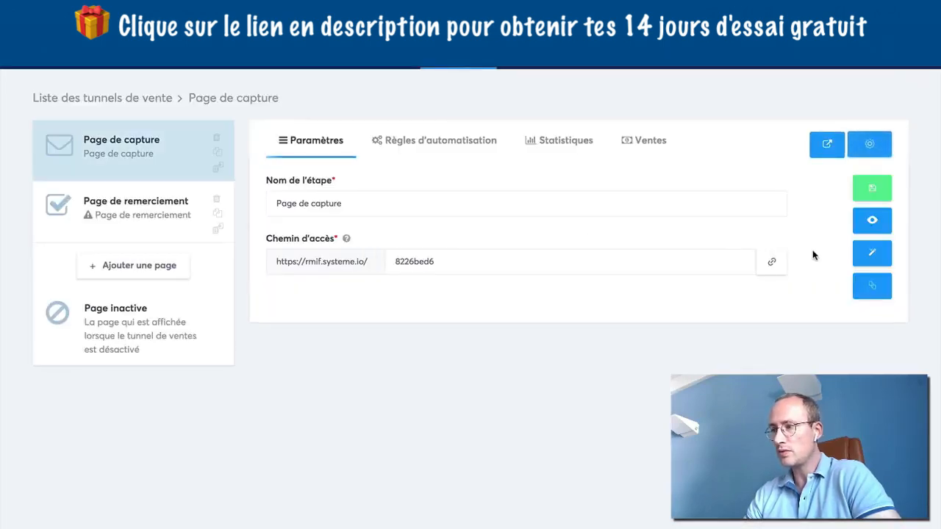
# Open the capture page in the page editor and look over its template layout
pyautogui.click(871, 254)
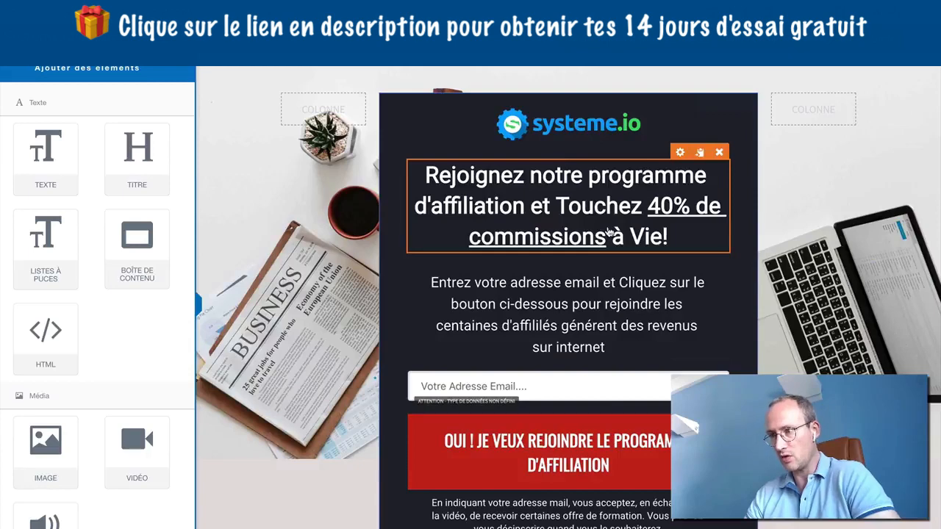
pyautogui.scroll(-1, 298, 323)
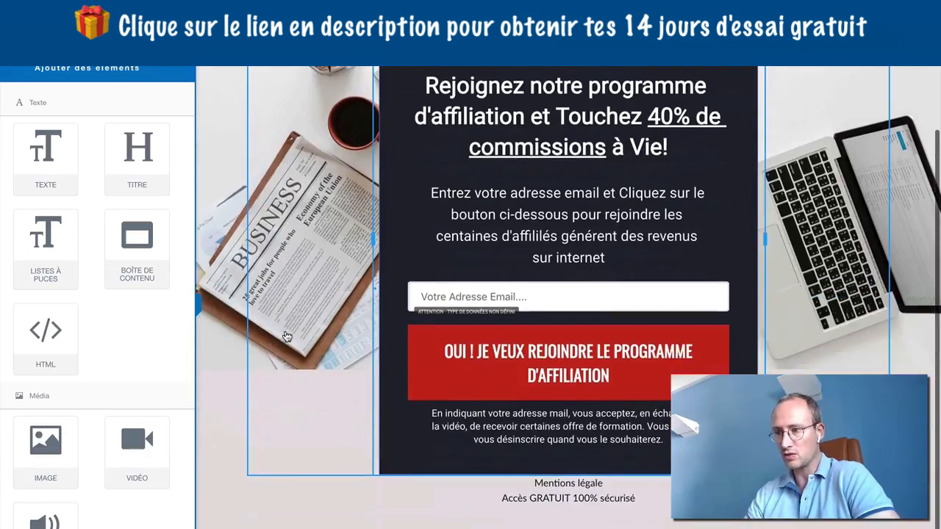
pyautogui.scroll(1, 290, 334)
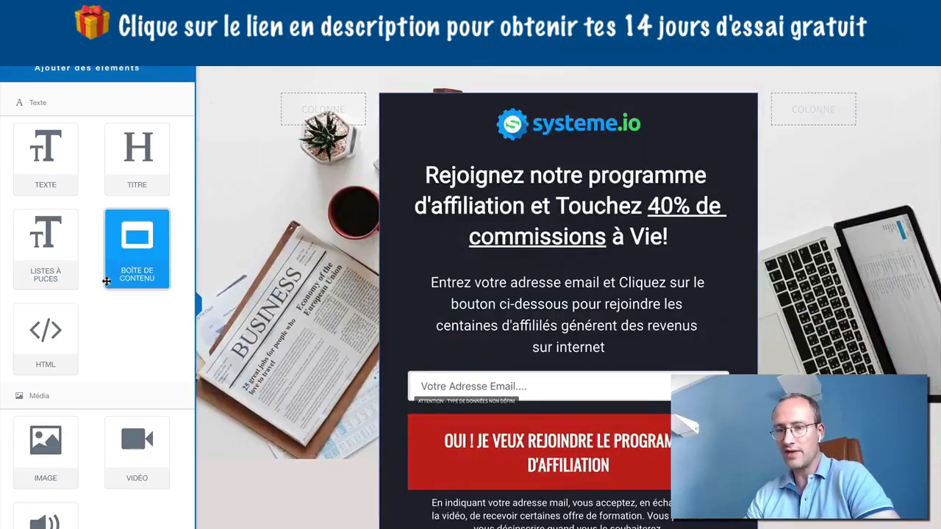
# Add a video element beneath the capture page headline and set its space above to 16
pyautogui.scroll(-1, 138, 353)
pyautogui.moveTo(138, 372); pyautogui.dragTo(538, 254)
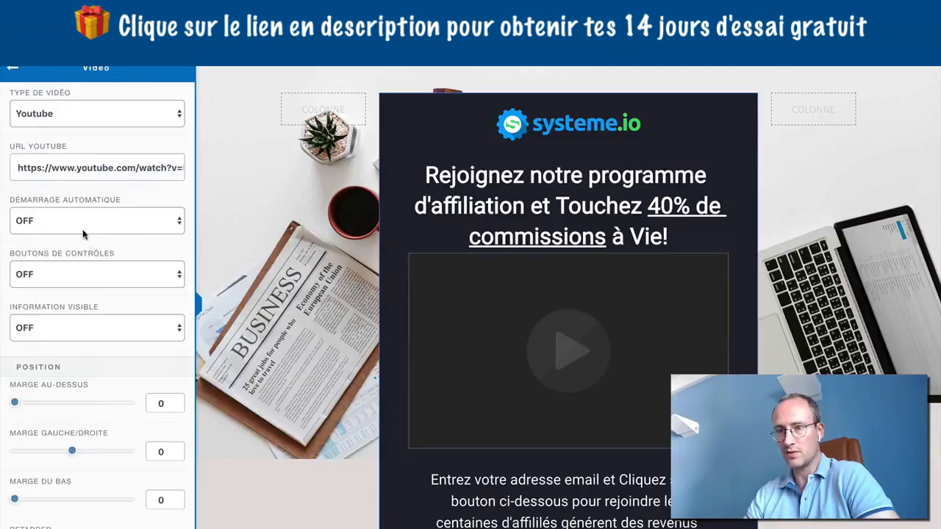
pyautogui.moveTo(14, 404); pyautogui.dragTo(24, 404)
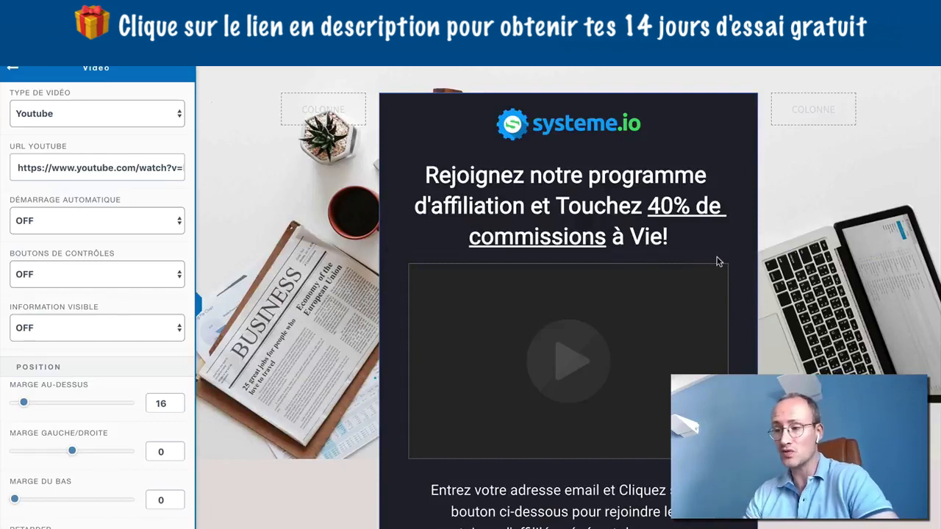
# Delete the video element beneath the capture page headline
pyautogui.click(631, 310)
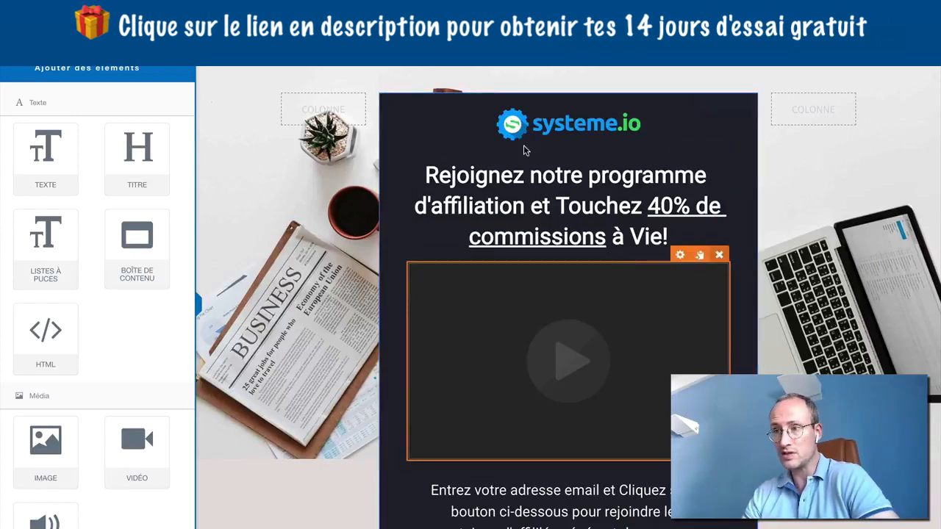
pyautogui.click(719, 254)
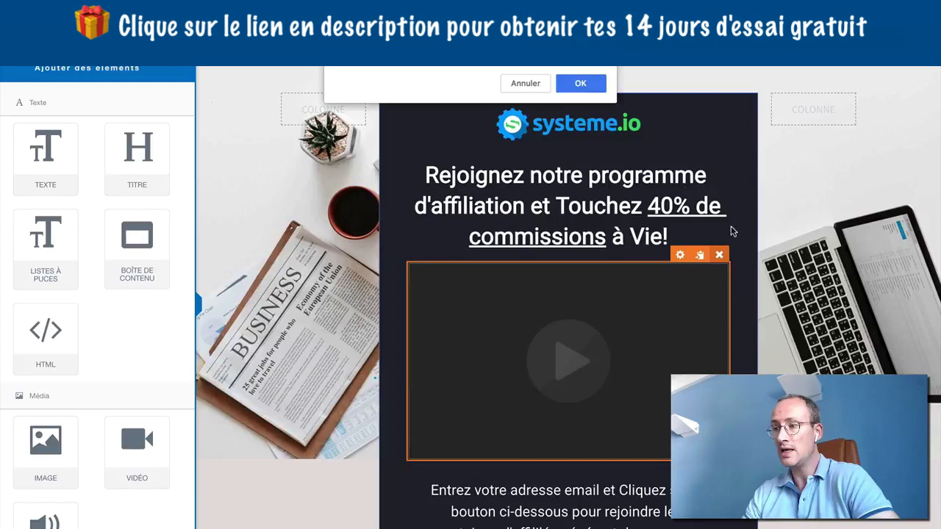
pyautogui.click(592, 82)
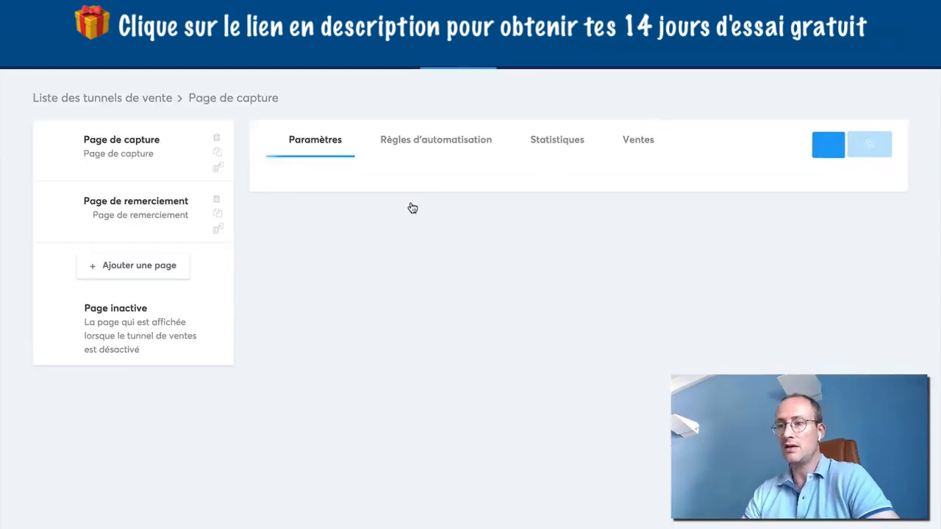
# Apply the "Page de confirmation opt-in" template to the funnel's "Page de remerciement" step
pyautogui.click(135, 213)
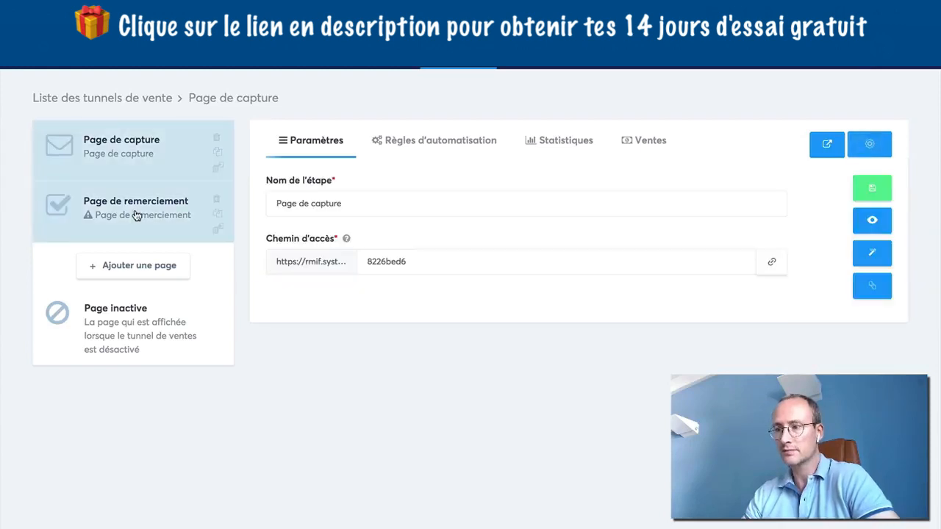
pyautogui.click(136, 215)
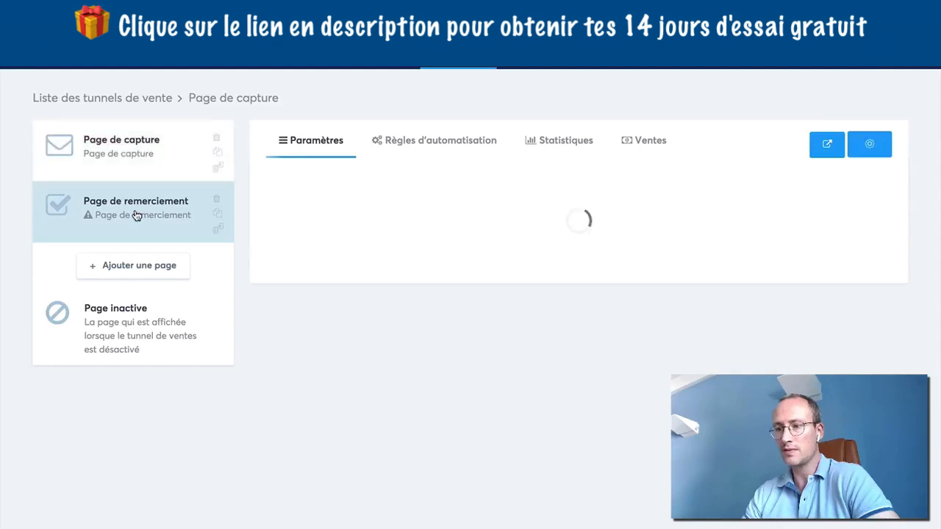
pyautogui.moveTo(322, 271)
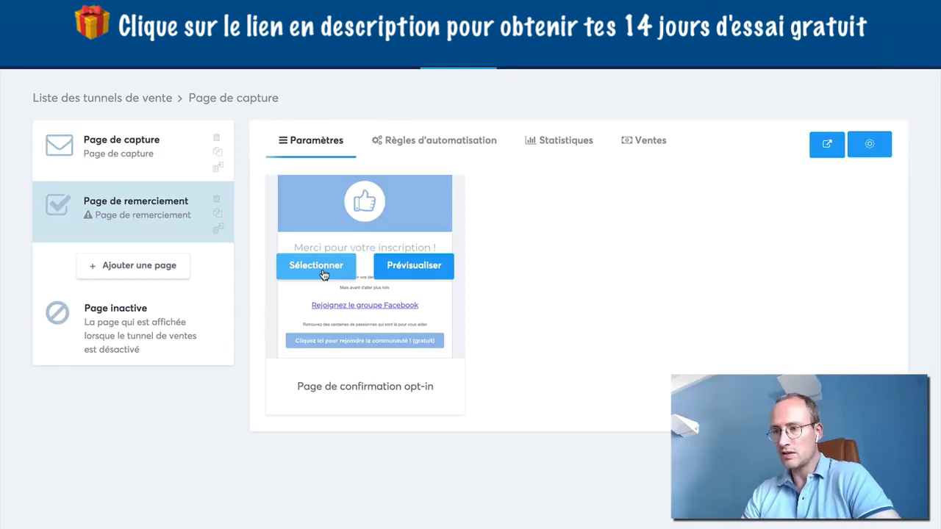
pyautogui.click(323, 270)
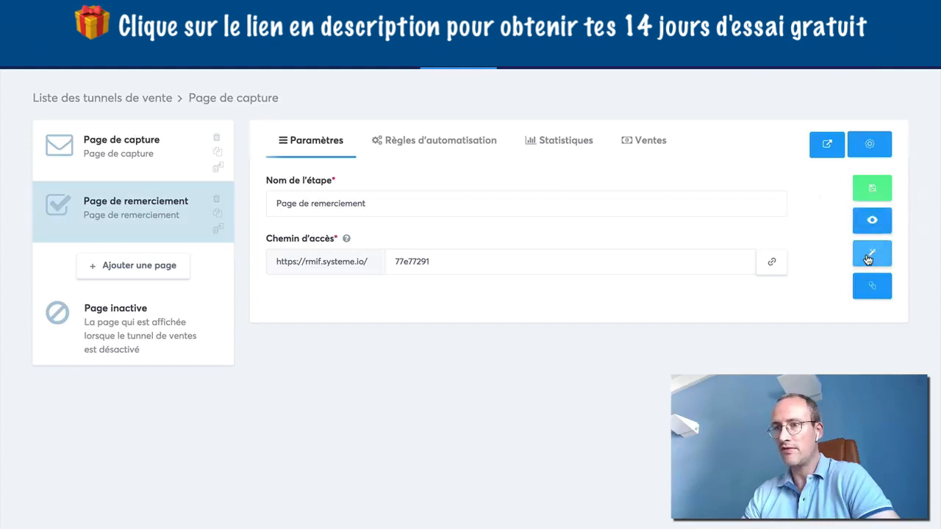
# Open the thank-you page in the page editor and look over its content
pyautogui.click(871, 254)
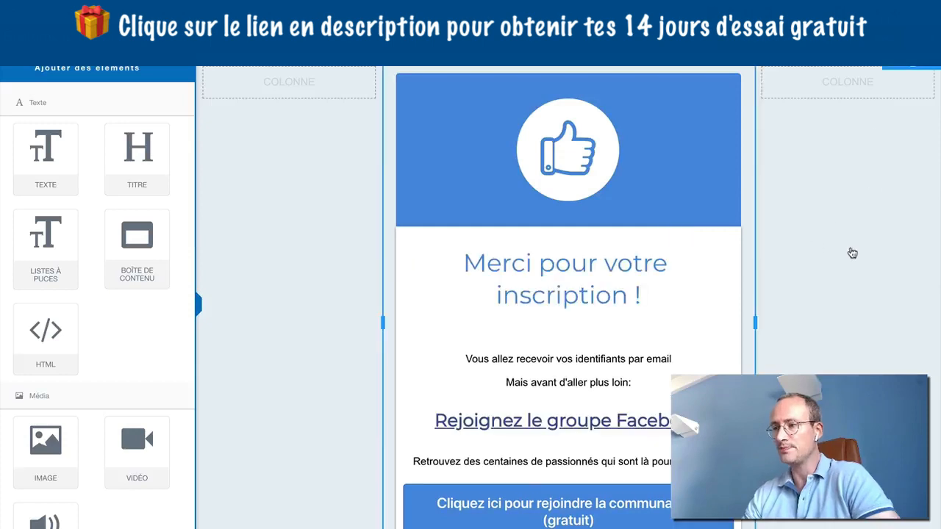
pyautogui.click(605, 306)
pyautogui.click(797, 341)
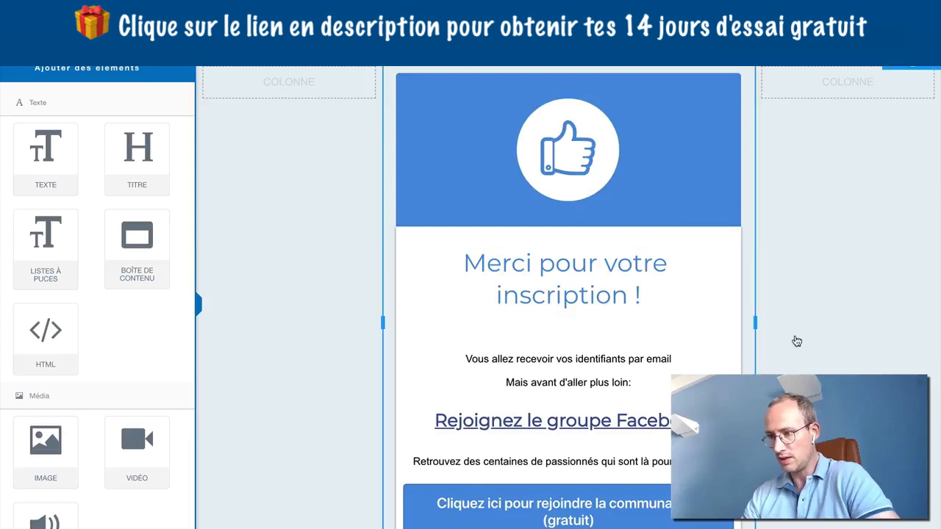
pyautogui.scroll(-1, 796, 341)
pyautogui.scroll(1, 797, 341)
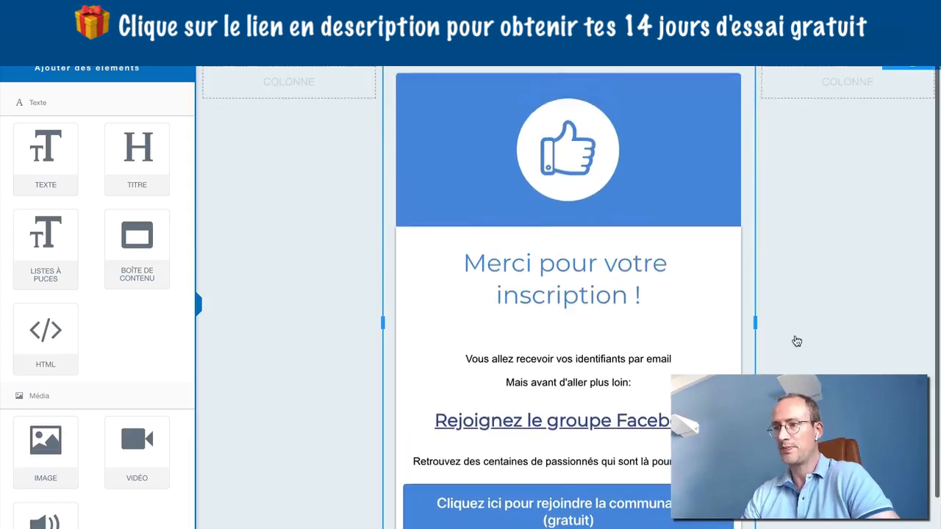
# Remove the line "Vous allez recevoir vos identifiants par email" from the text beneath the thank-you page headline
pyautogui.click(618, 343)
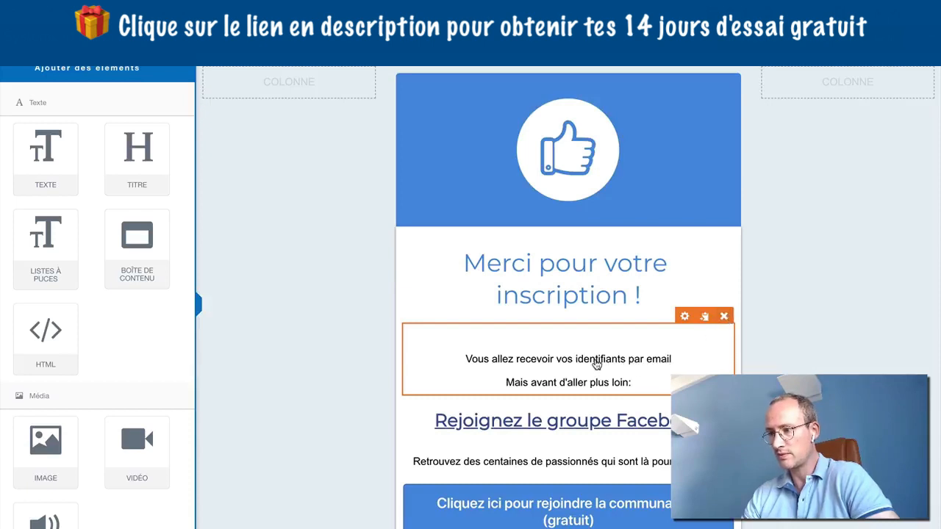
pyautogui.click(465, 358)
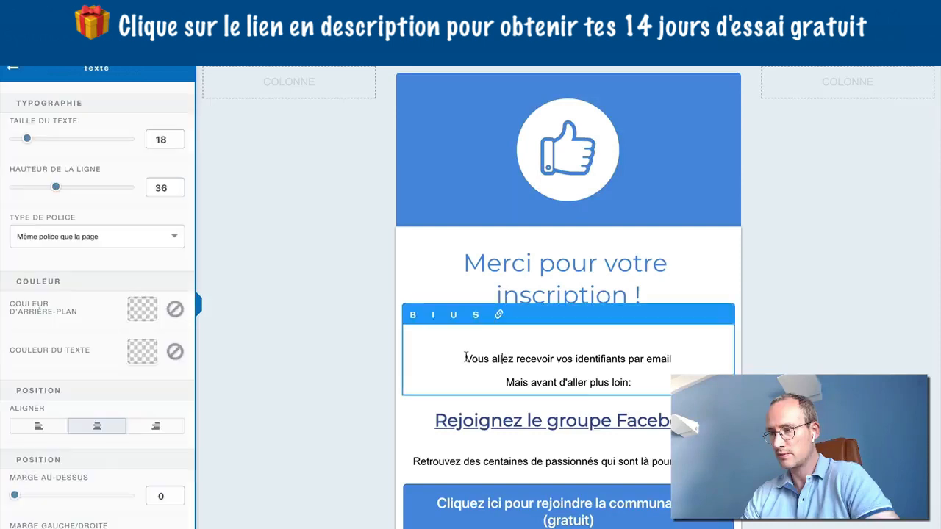
pyautogui.moveTo(465, 358); pyautogui.dragTo(678, 360)
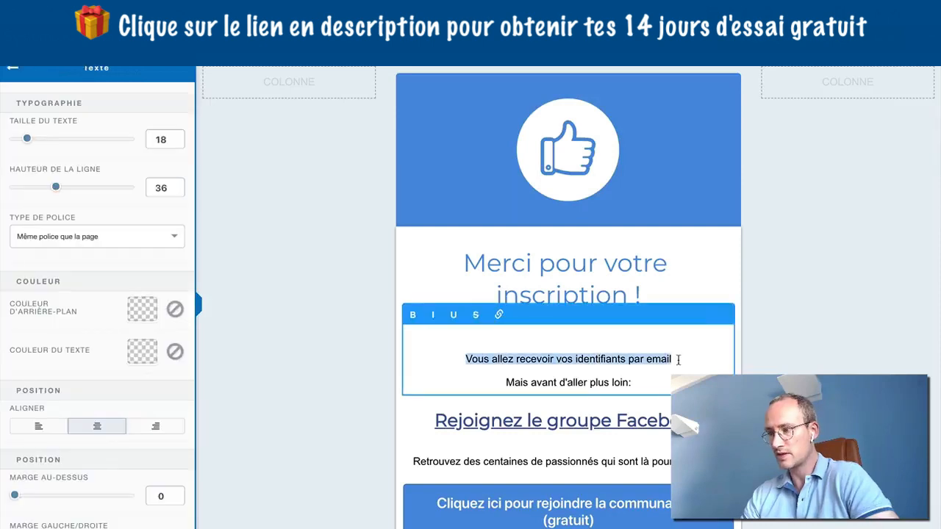
pyautogui.press('BackSpace')
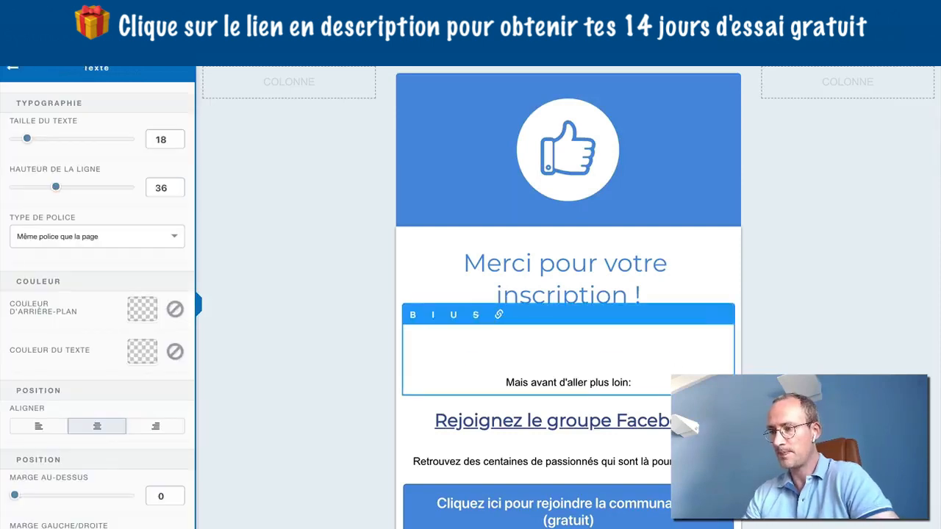
pyautogui.press('BackSpace')
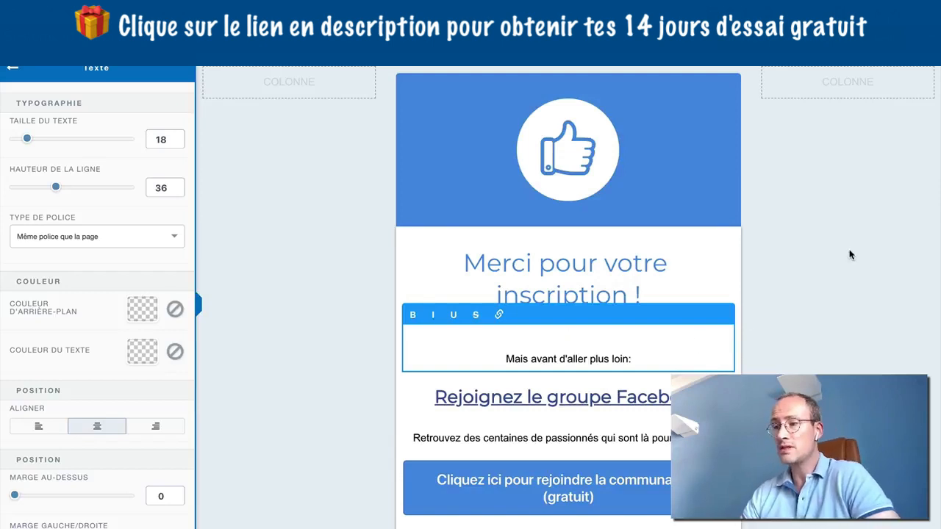
pyautogui.click(817, 231)
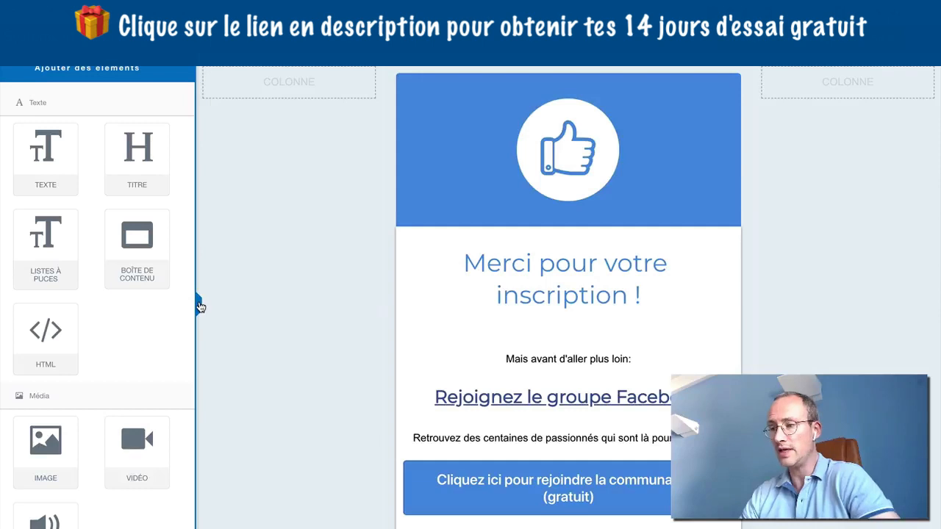
# Examine the thank-you page at full width and browse the elements that can be added to it
pyautogui.click(199, 305)
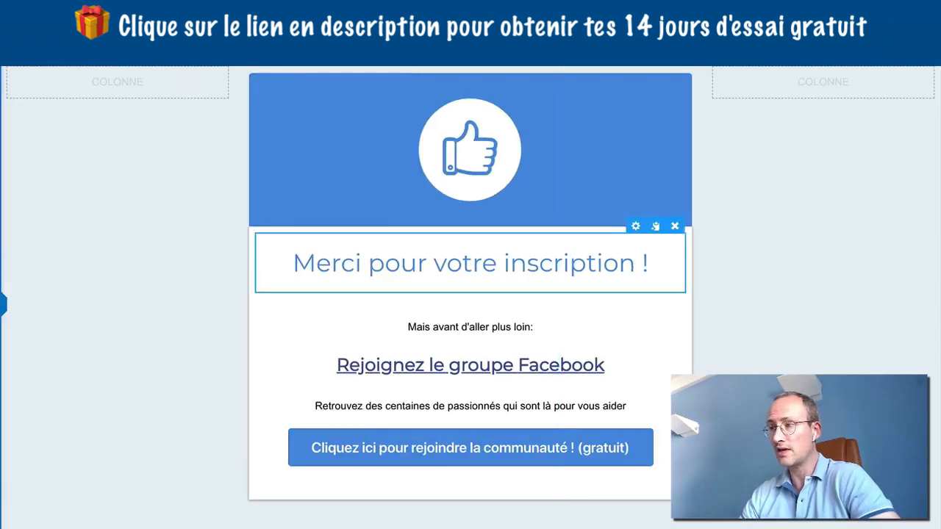
pyautogui.click(5, 306)
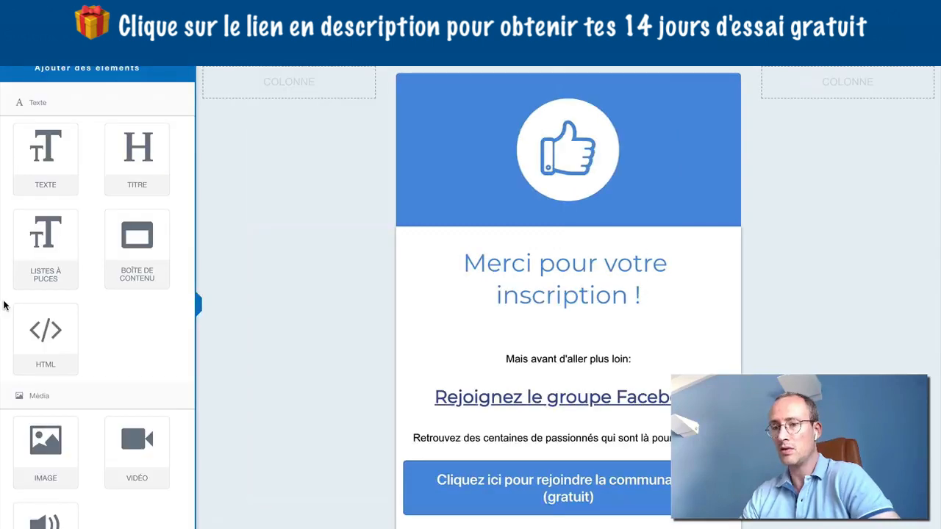
pyautogui.scroll(-8, 28, 279)
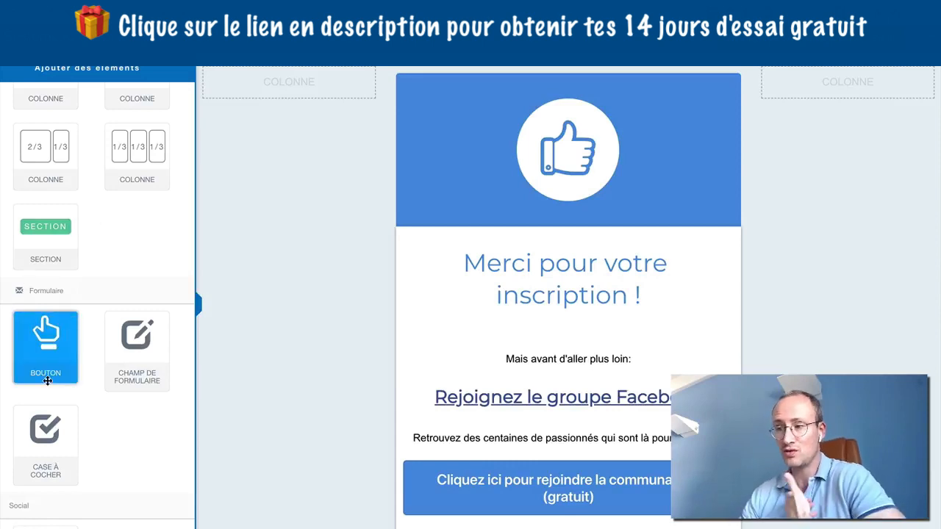
pyautogui.scroll(-2, 47, 381)
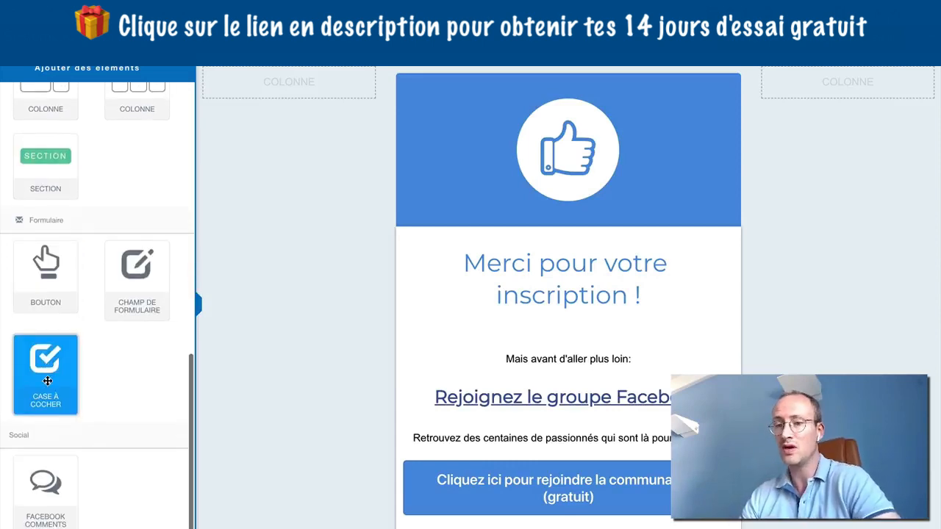
pyautogui.scroll(6, 36, 198)
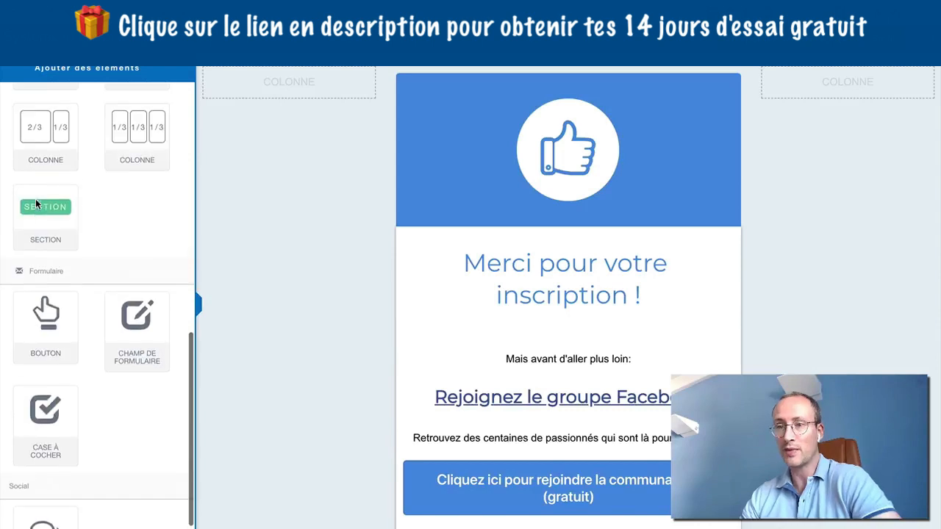
pyautogui.scroll(9, 35, 198)
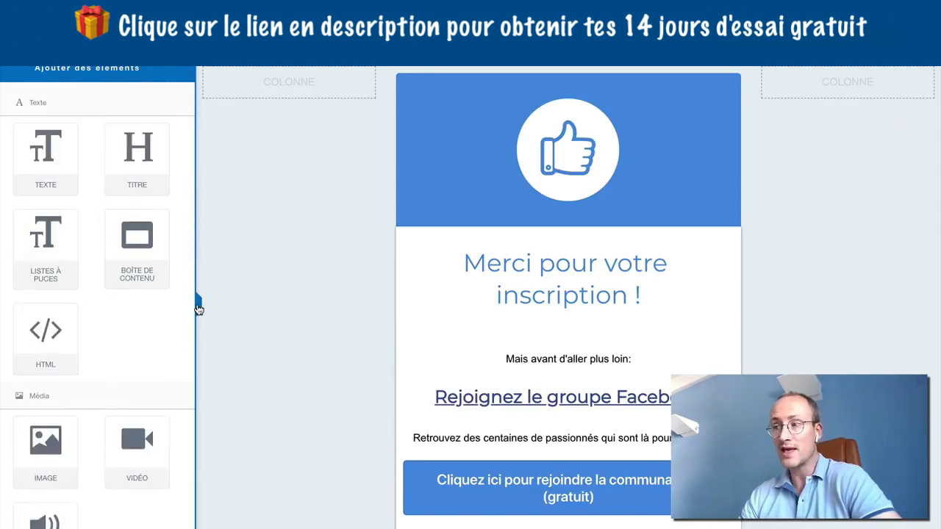
pyautogui.click(197, 304)
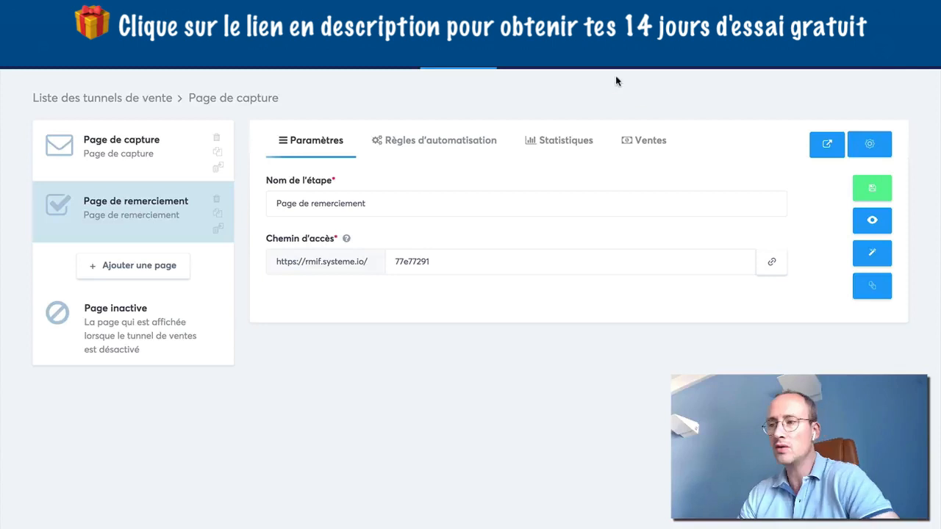
# Go back to the list of sales funnels and reopen the "Page de capture" funnel
pyautogui.moveTo(526, 55)
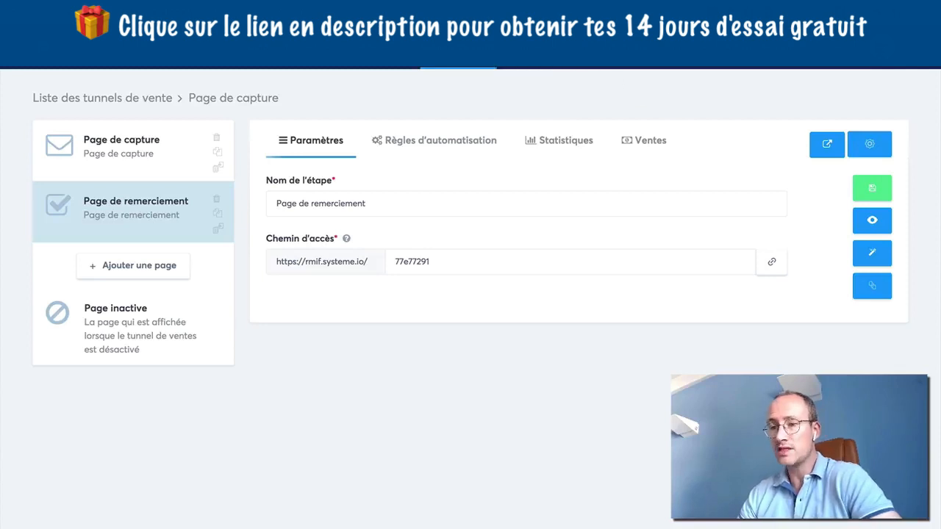
pyautogui.click(458, 50)
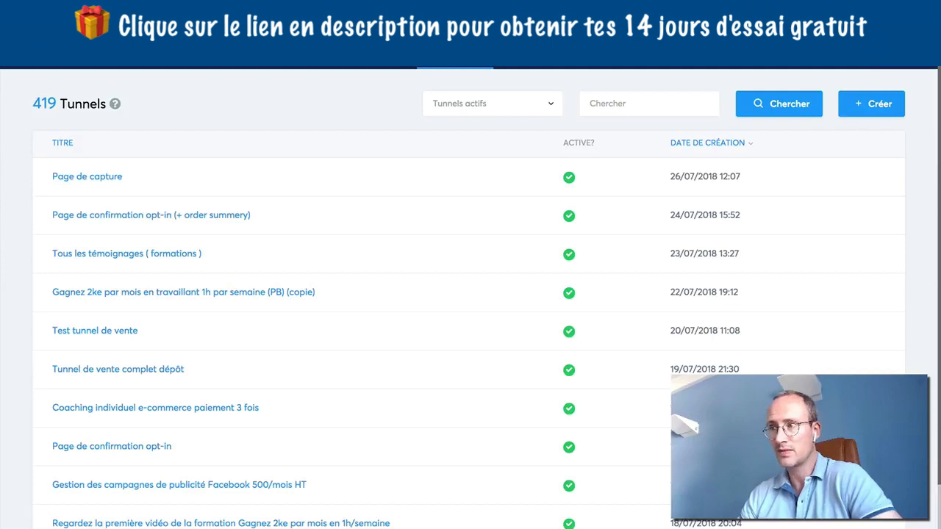
pyautogui.click(86, 177)
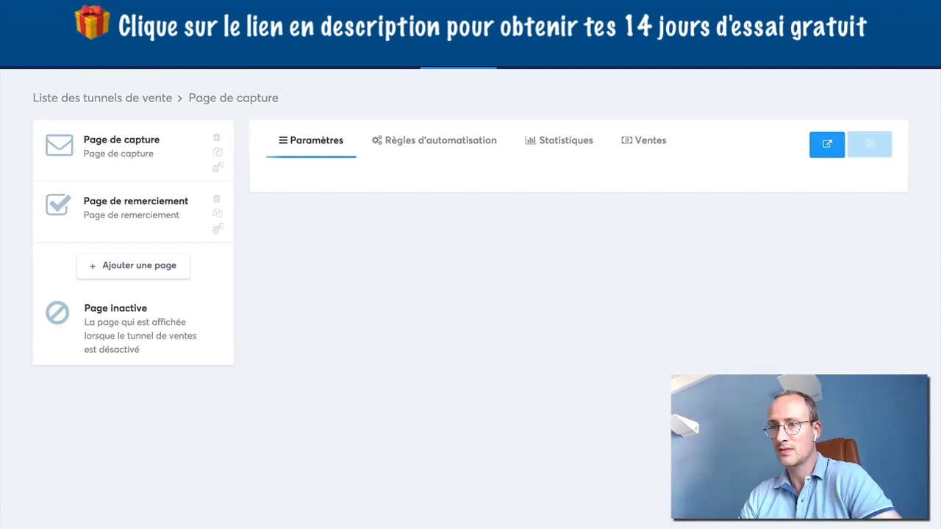
# Add a step named "Page de vente" with the sales type "Page de vente" to the funnel and display its templates
pyautogui.click(118, 266)
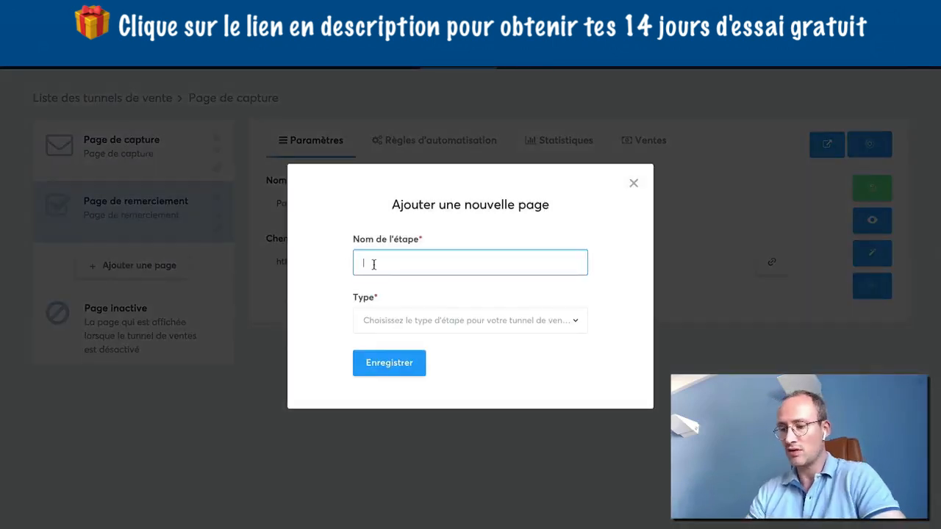
pyautogui.write('Page de vente')
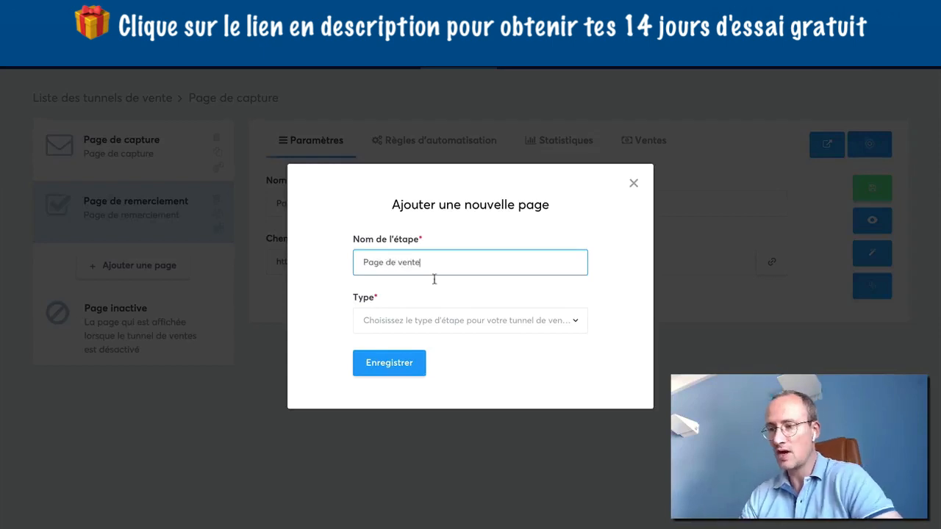
pyautogui.click(556, 327)
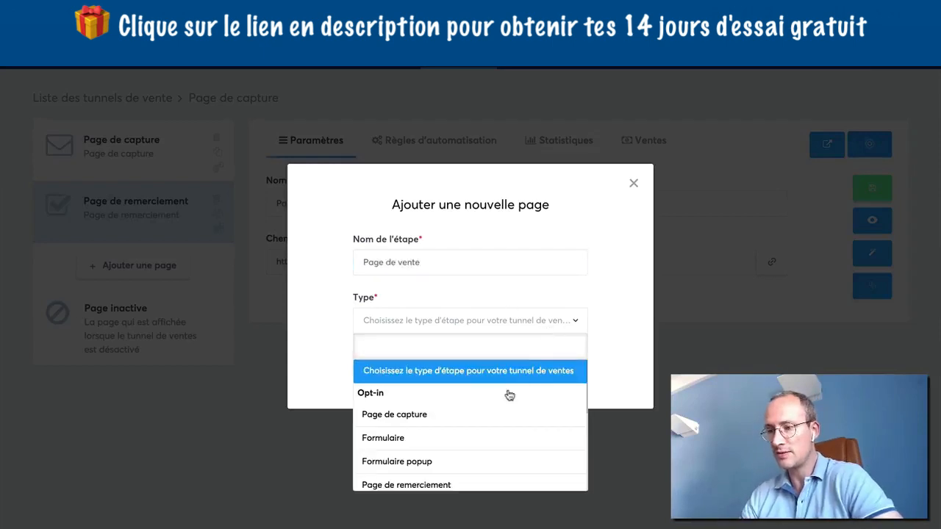
pyautogui.scroll(-2, 497, 416)
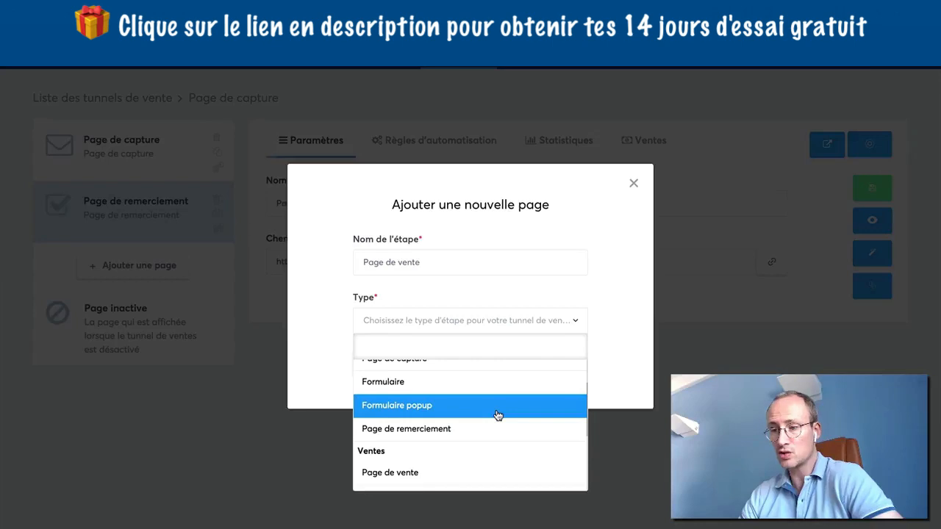
pyautogui.scroll(-2, 479, 441)
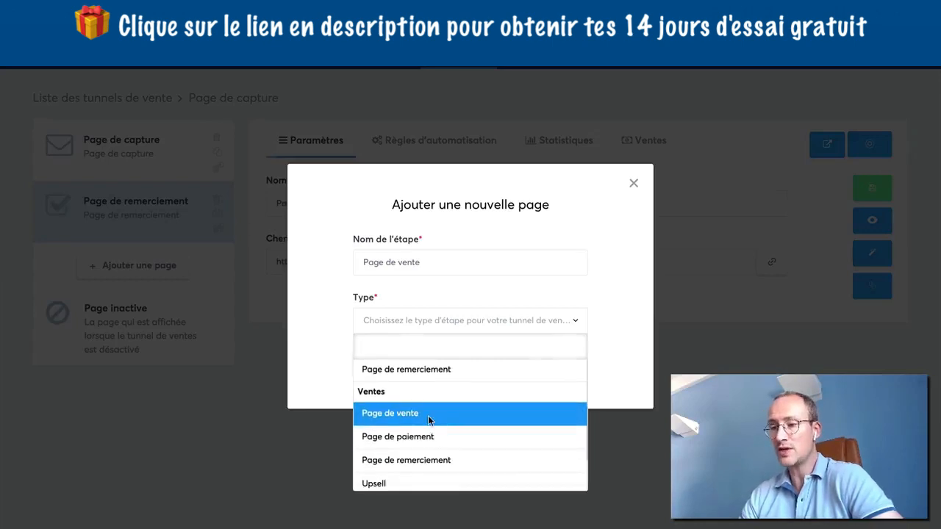
pyautogui.click(430, 420)
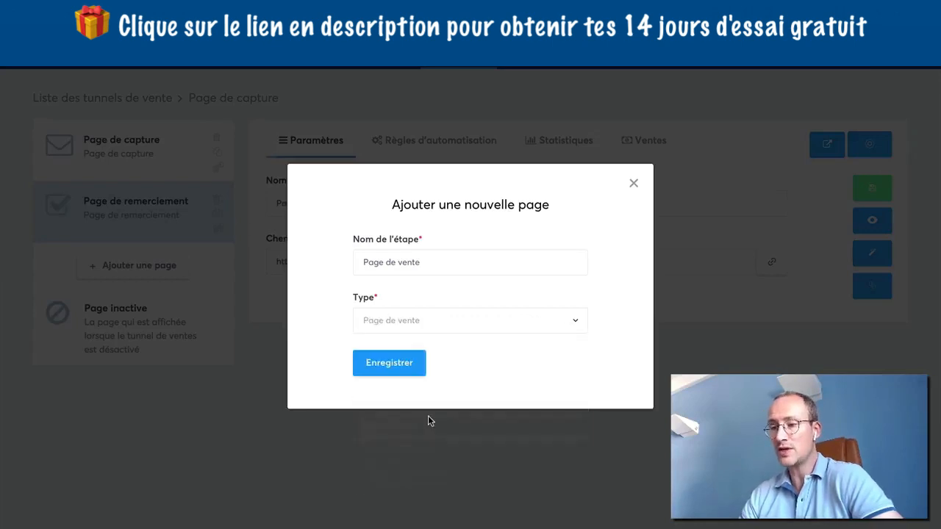
pyautogui.click(382, 367)
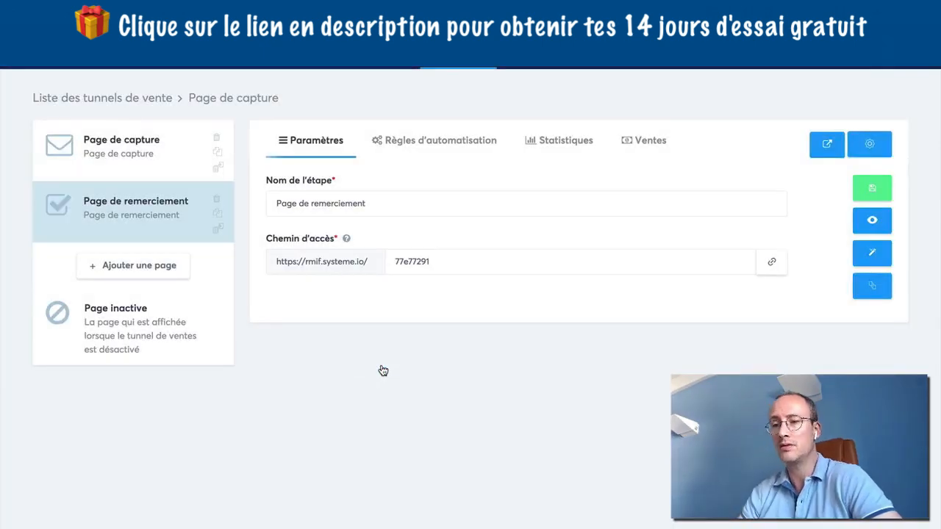
pyautogui.click(114, 271)
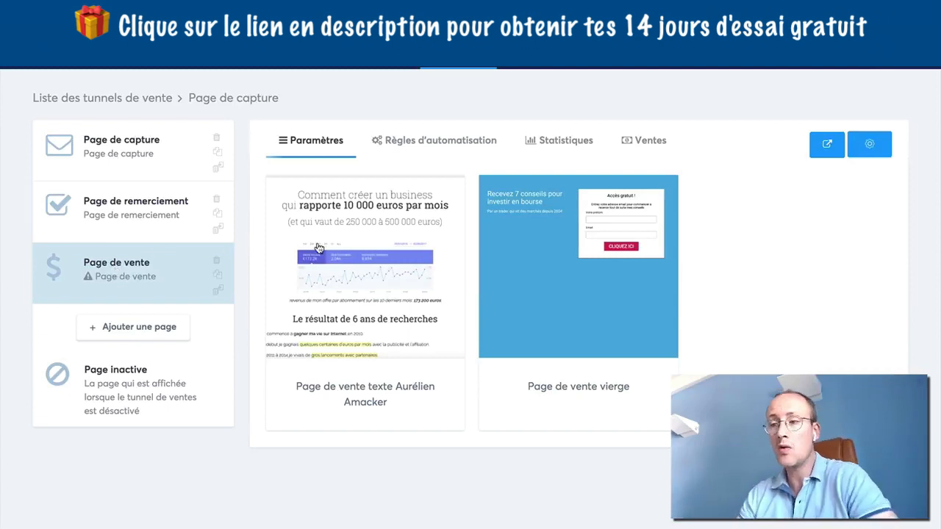
# Delete the "Page de remerciement" step from the funnel
pyautogui.moveTo(361, 246)
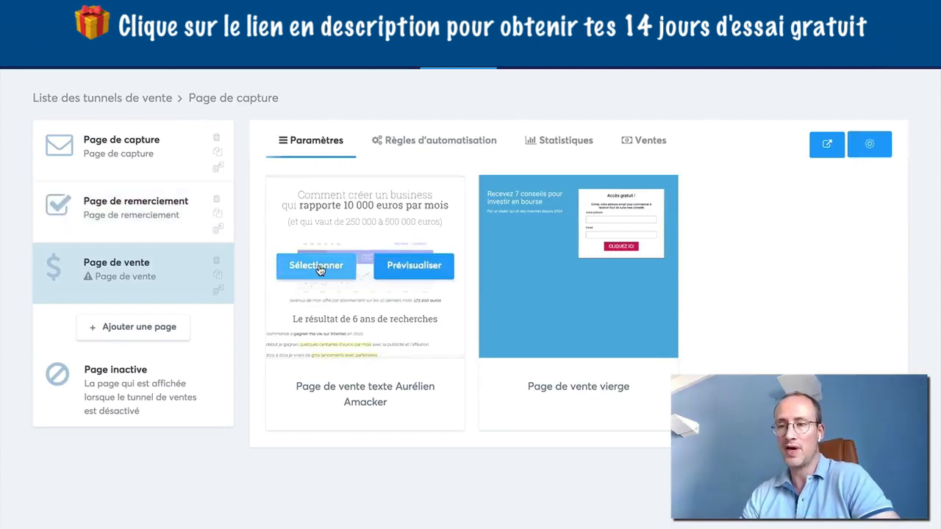
pyautogui.click(218, 202)
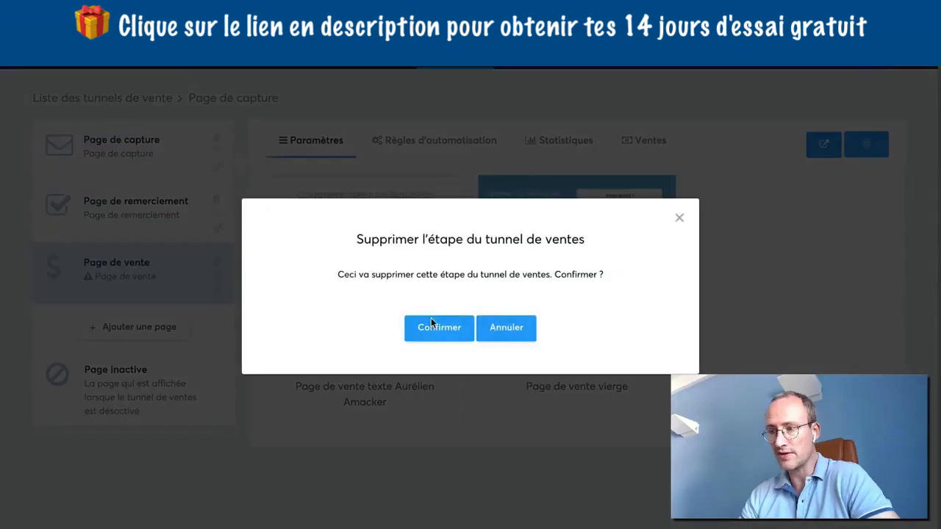
pyautogui.click(431, 325)
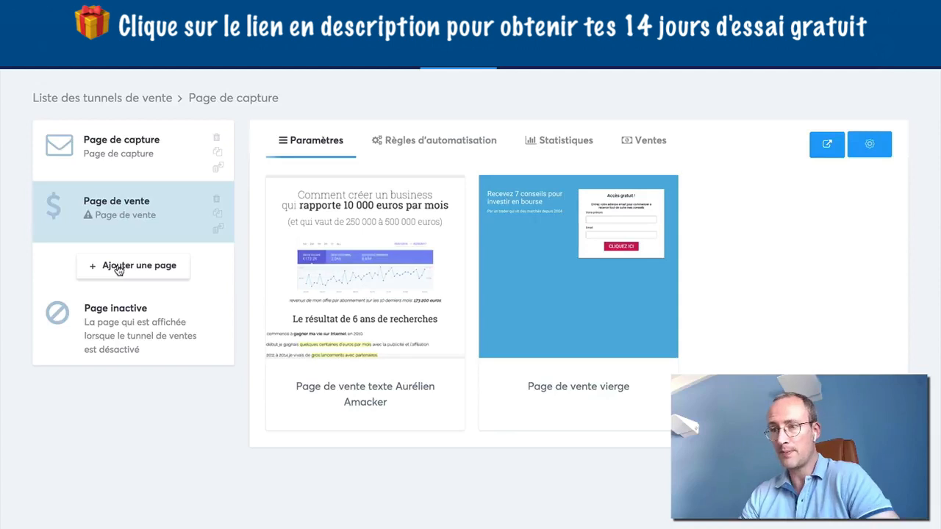
# Add a funnel step named "Page de paiement" with the type "Page de paiement"
pyautogui.click(118, 269)
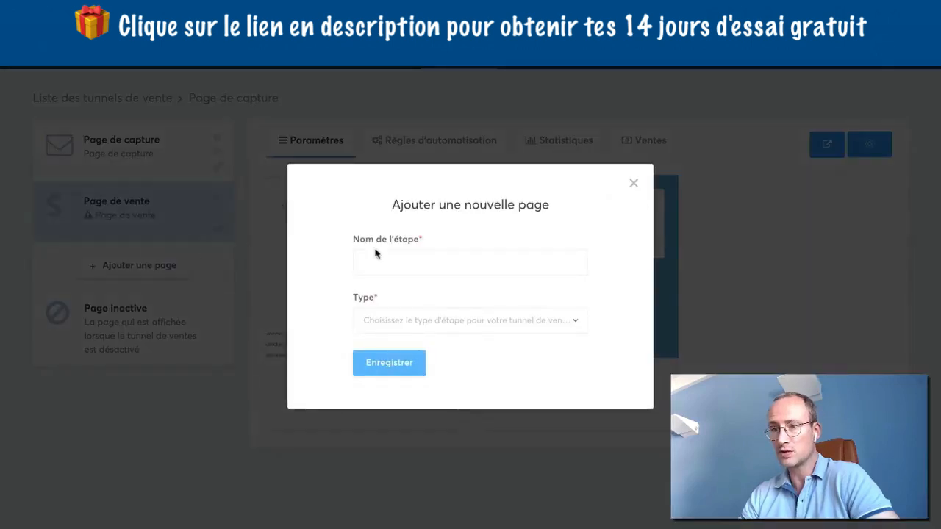
pyautogui.click(387, 262)
pyautogui.write('Page de ')
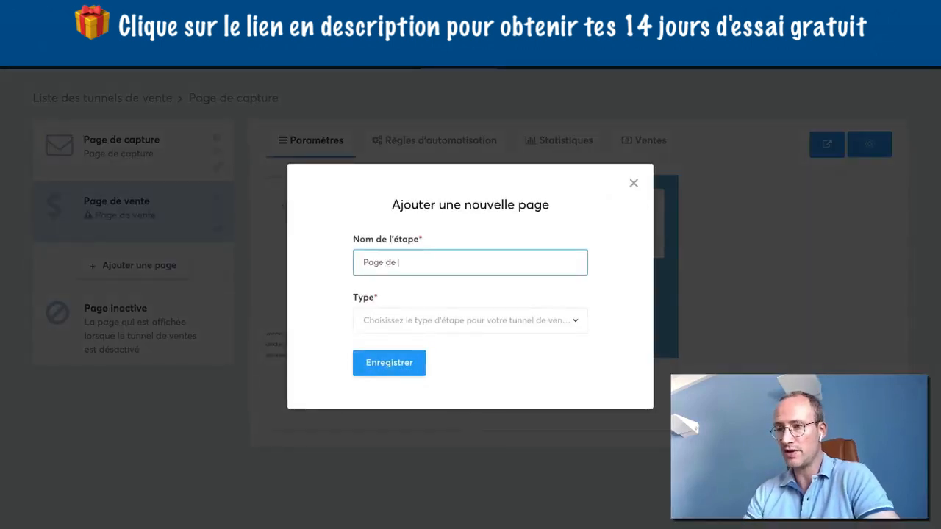
pyautogui.write('paiement')
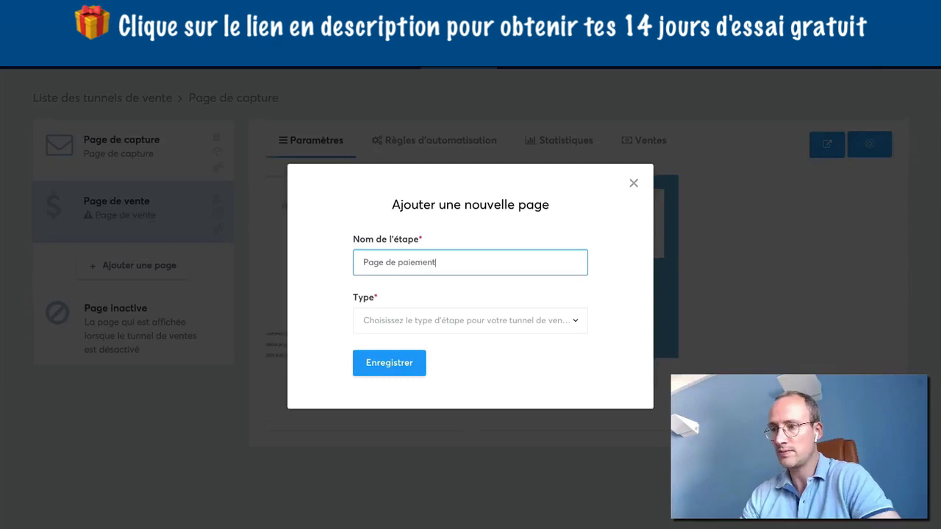
pyautogui.click(480, 323)
pyautogui.scroll(-3, 467, 401)
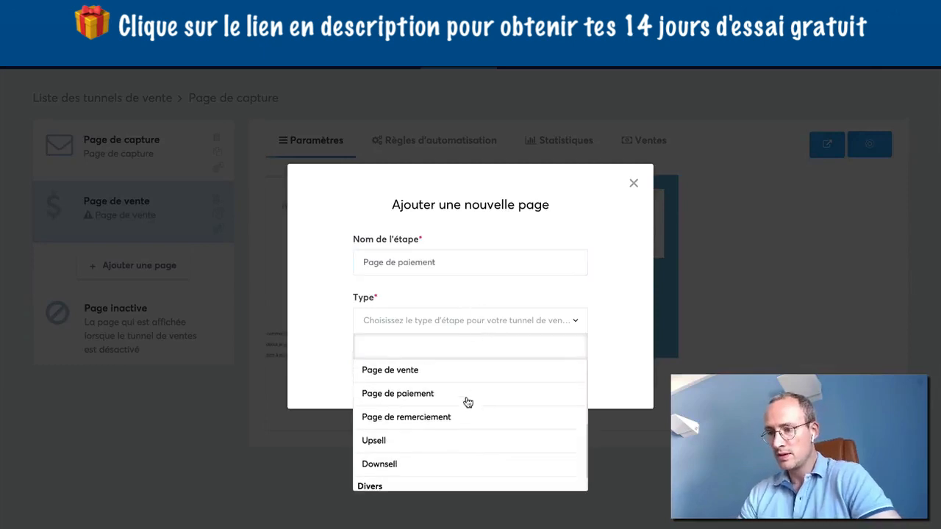
pyautogui.click(418, 409)
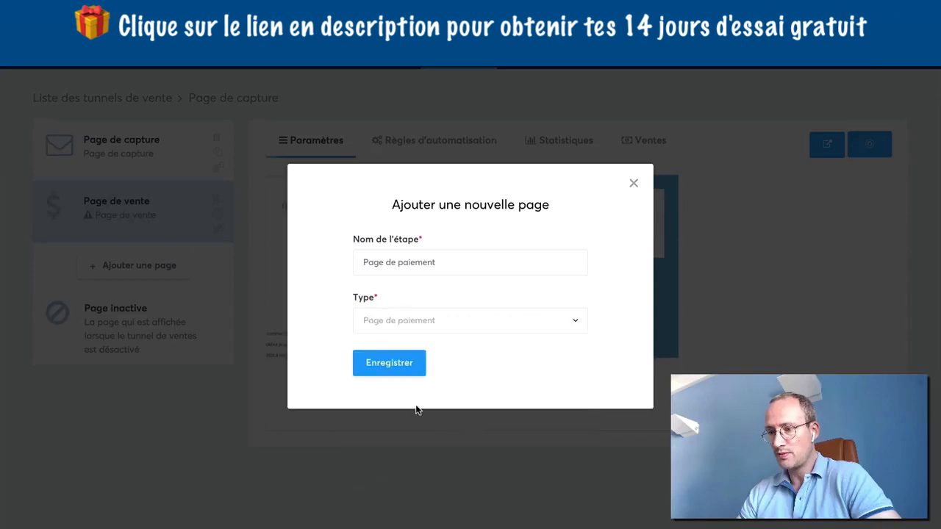
pyautogui.click(381, 364)
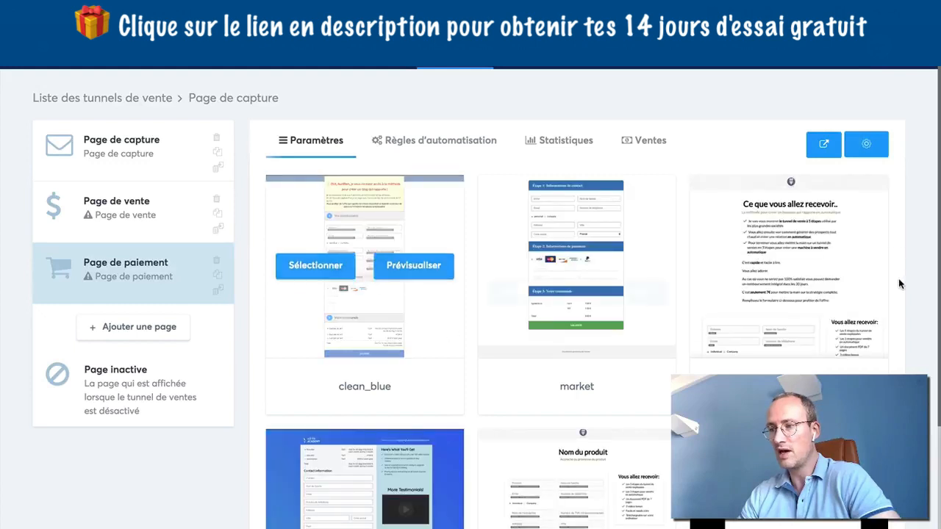
# Browse the payment page templates, apply the "wildaudience" template to the "Page de paiement" step and save the step
pyautogui.scroll(-3, 898, 280)
pyautogui.scroll(2, 898, 280)
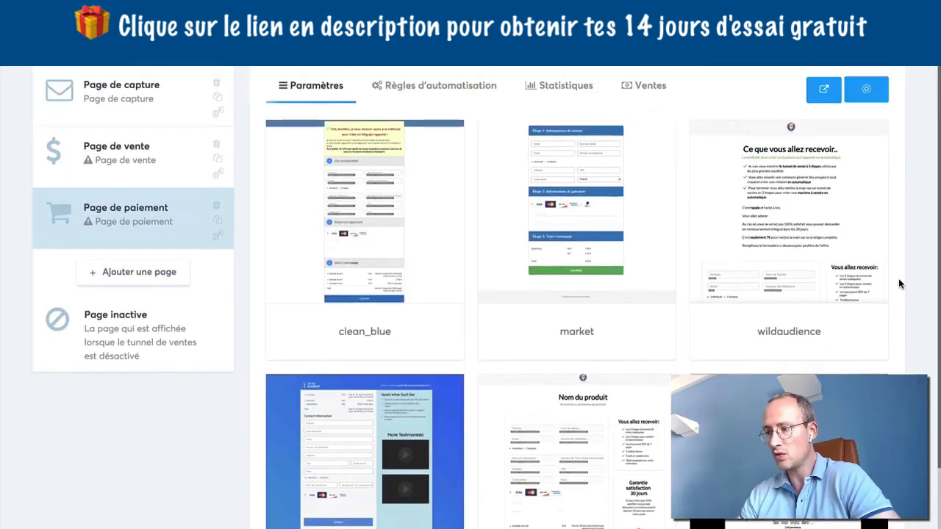
pyautogui.scroll(-3, 898, 279)
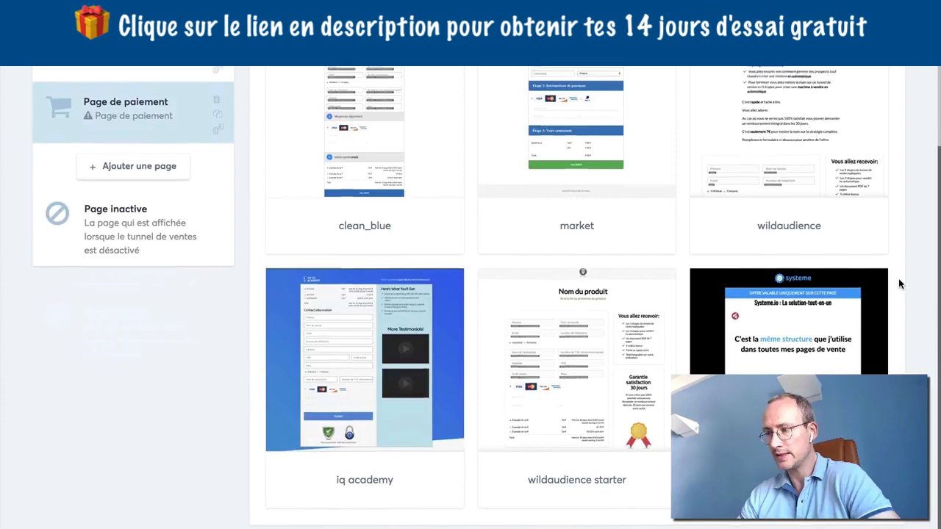
pyautogui.scroll(1, 898, 283)
pyautogui.scroll(3, 899, 283)
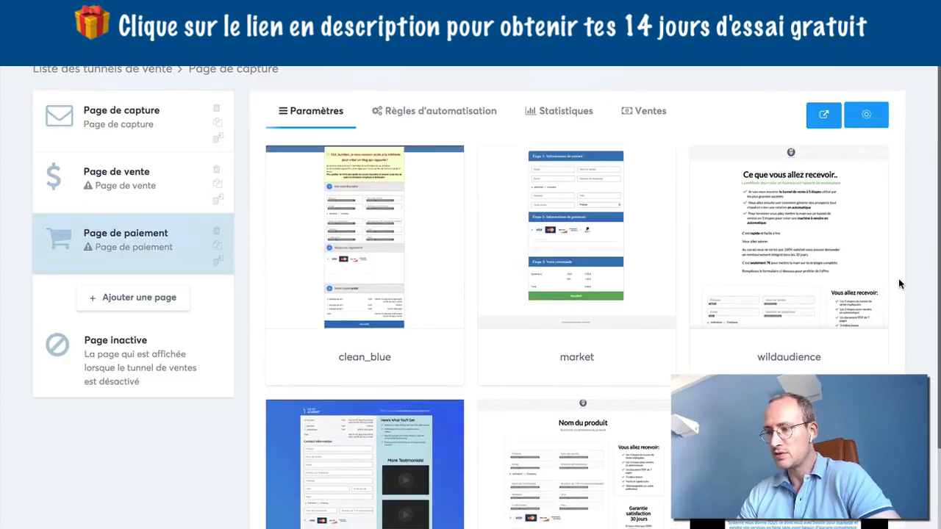
pyautogui.moveTo(755, 246)
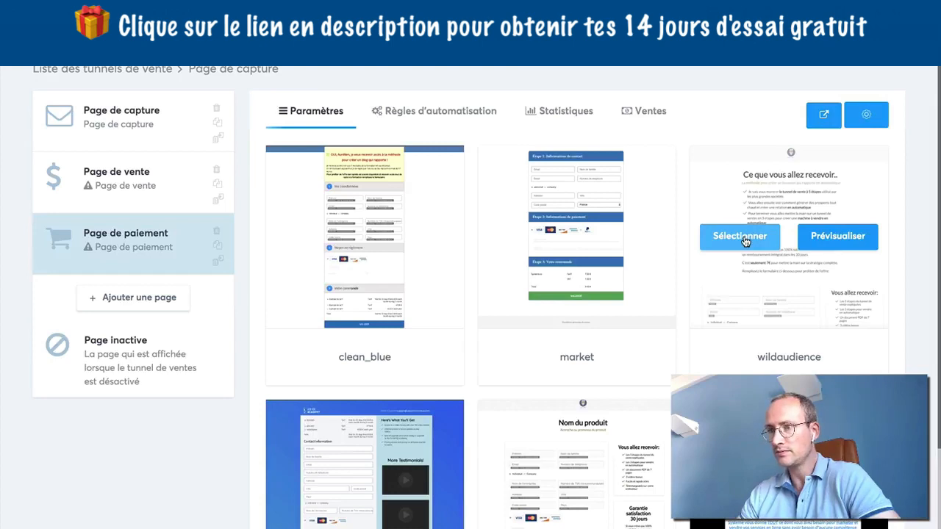
pyautogui.click(739, 236)
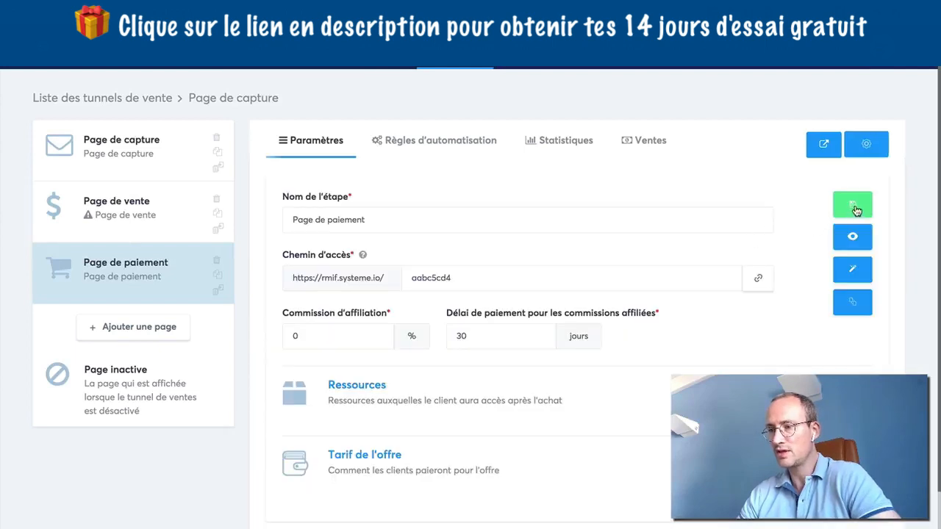
pyautogui.click(854, 208)
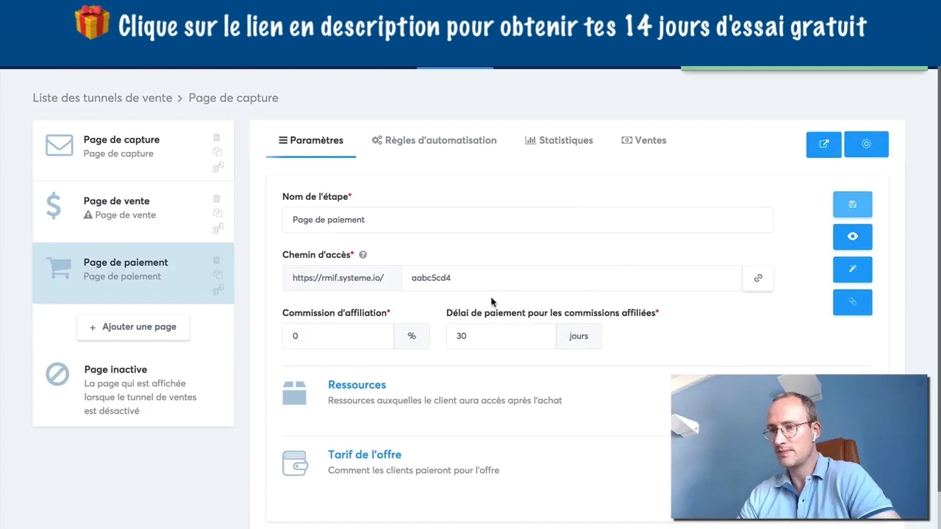
# Add a funnel step named "Merci" with the sales type "Page de remerciement"
pyautogui.click(124, 333)
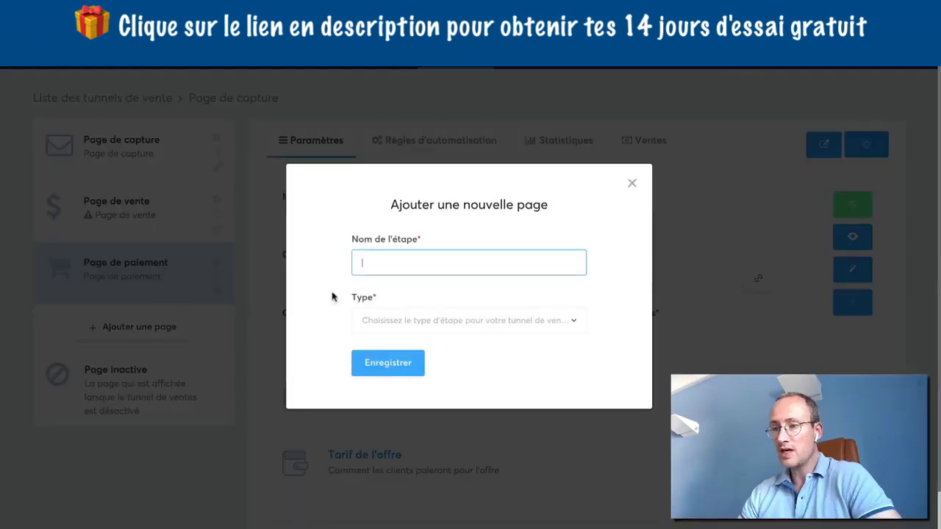
pyautogui.write('Merci')
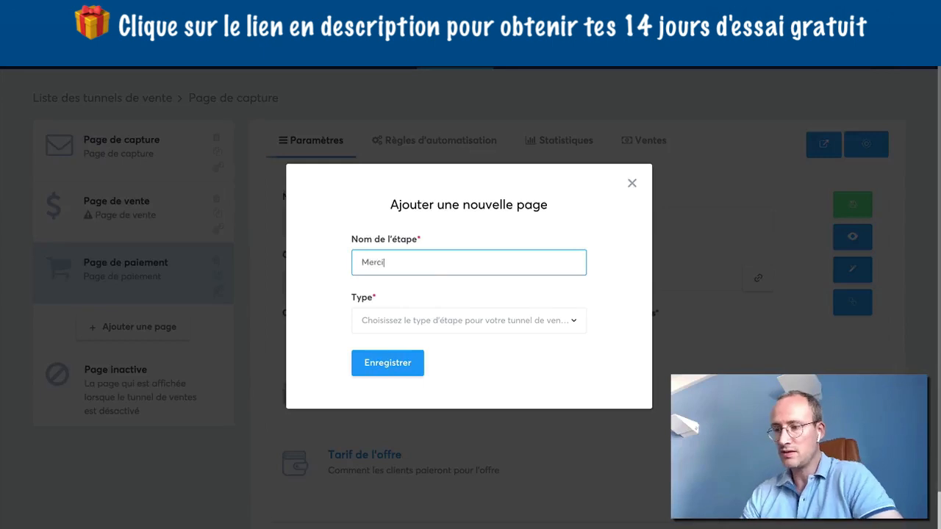
pyautogui.click(507, 323)
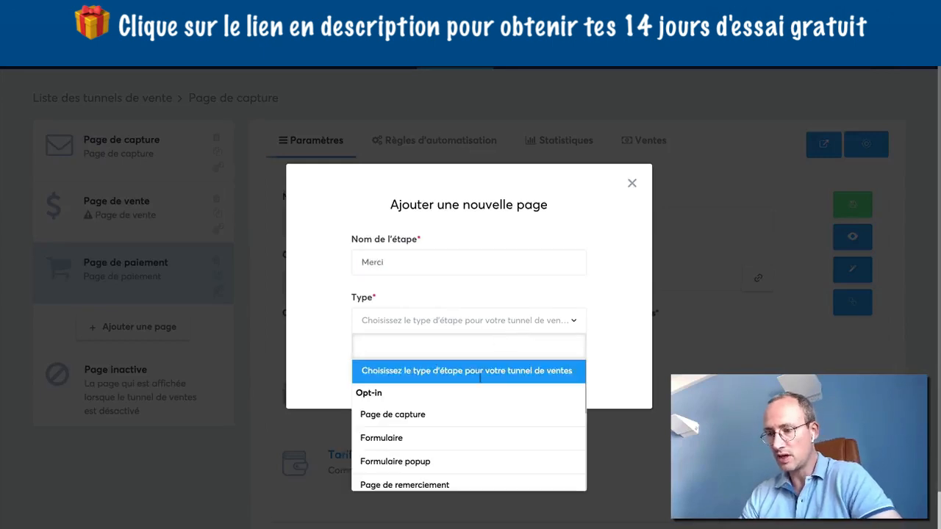
pyautogui.scroll(-4, 475, 387)
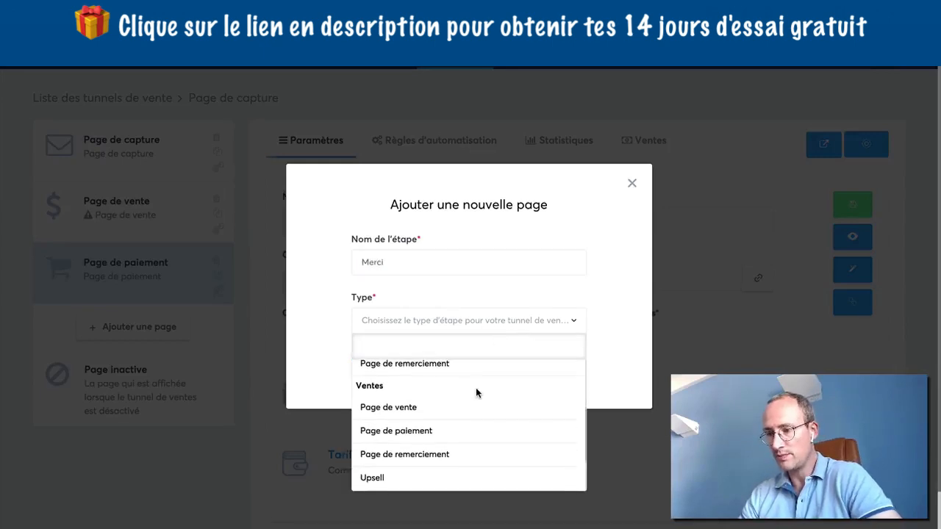
pyautogui.scroll(-2, 447, 426)
pyautogui.click(420, 416)
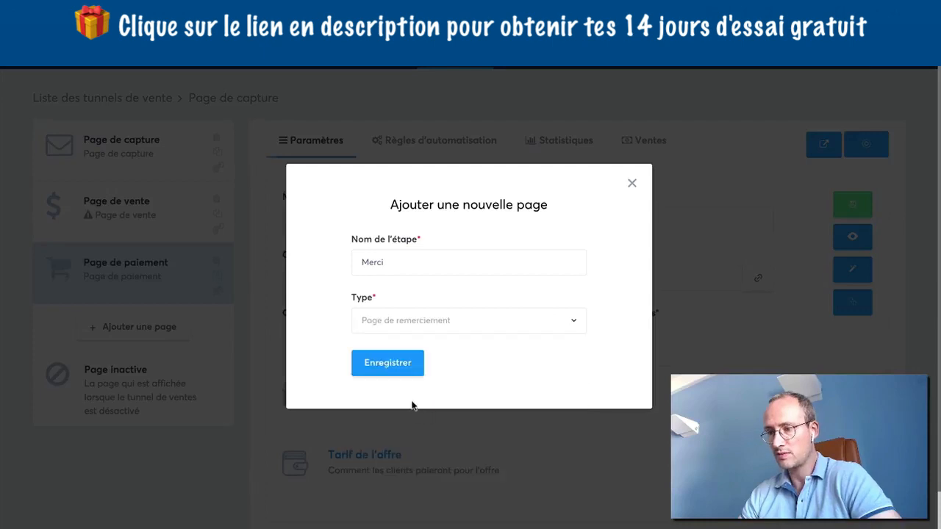
pyautogui.click(379, 370)
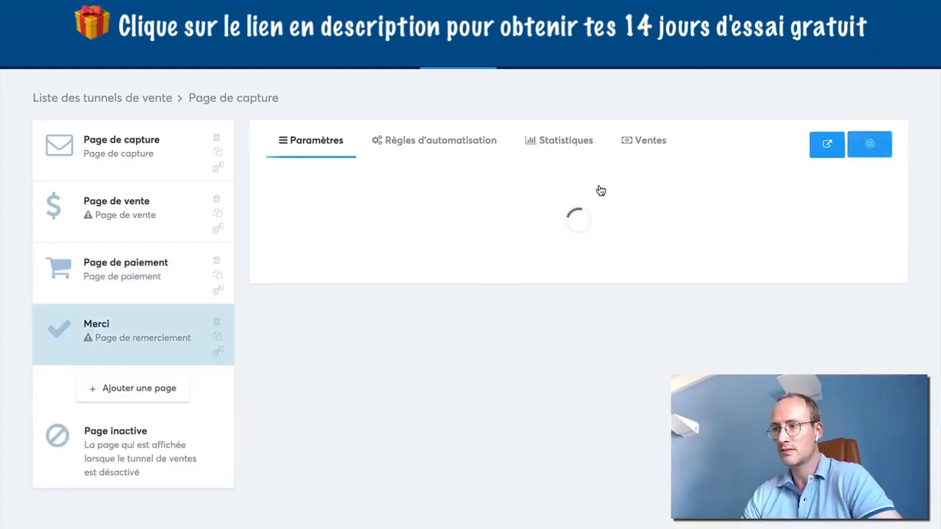
# Apply the "Page de remerciement avec récapitulatif de commande" template to the "Merci" step and save the step
pyautogui.moveTo(559, 177)
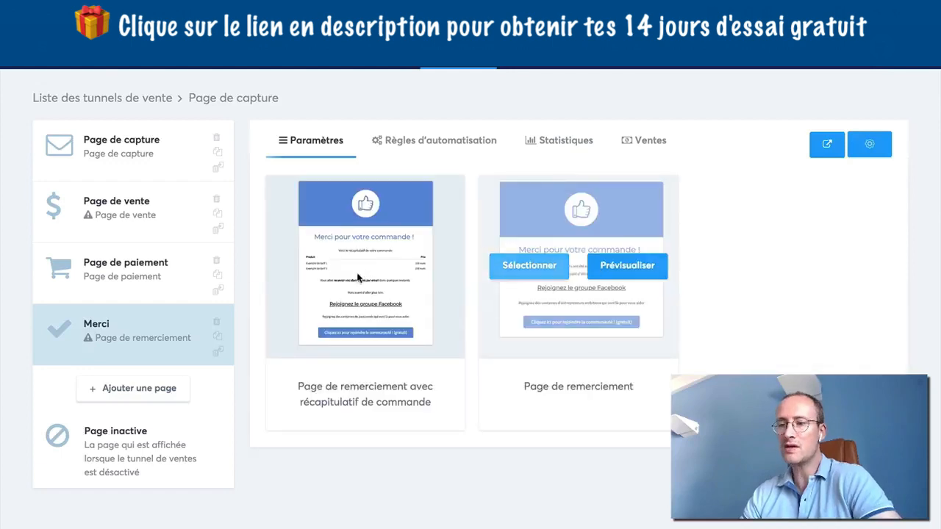
pyautogui.click(316, 269)
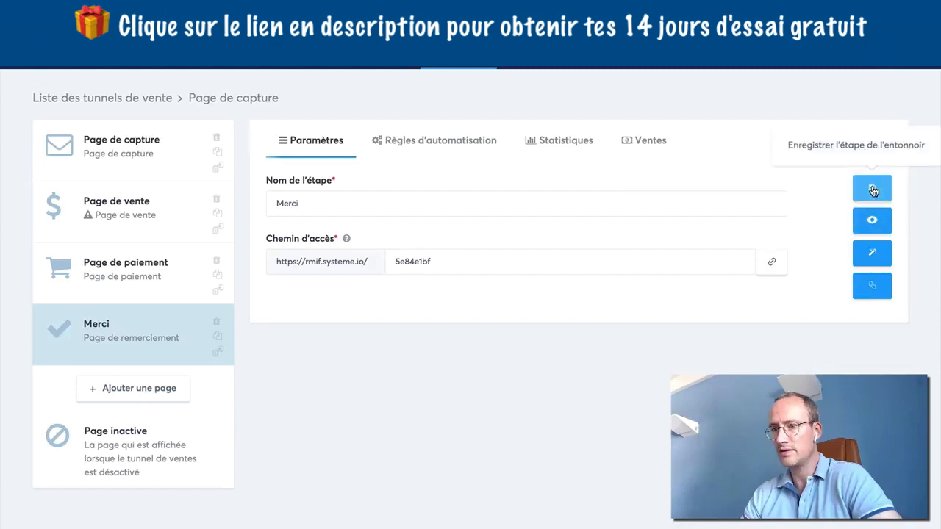
pyautogui.click(873, 191)
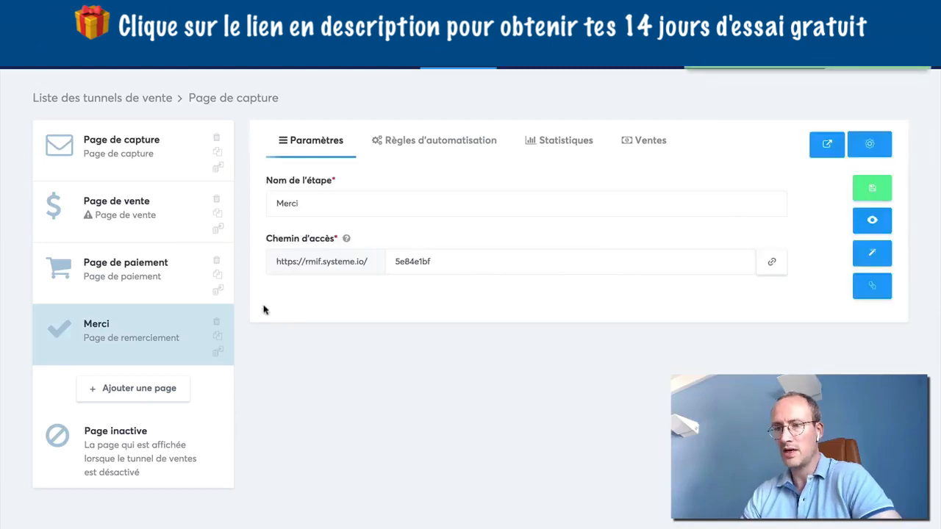
# Add a funnel step named "Upsell 1" with the type "Upsell" and apply the "upsell" template to it
pyautogui.click(115, 389)
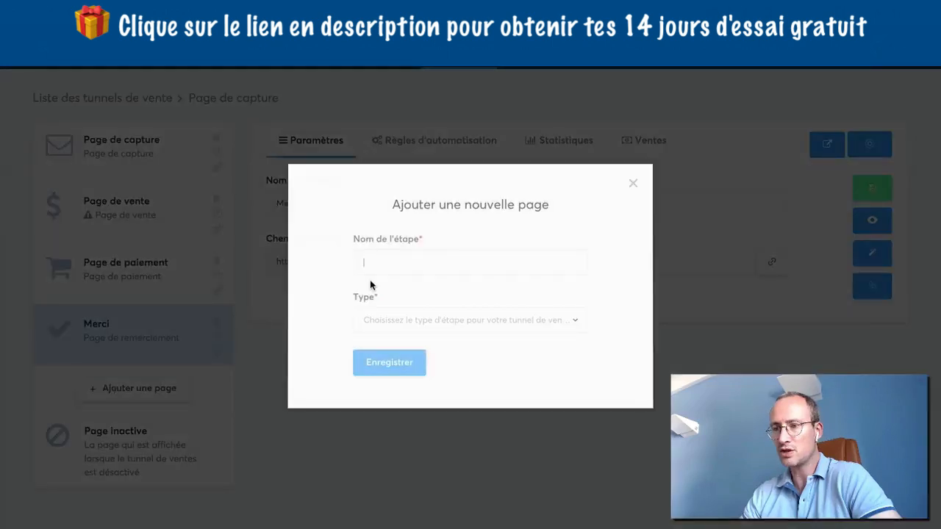
pyautogui.click(370, 279)
pyautogui.write('Upsell 1')
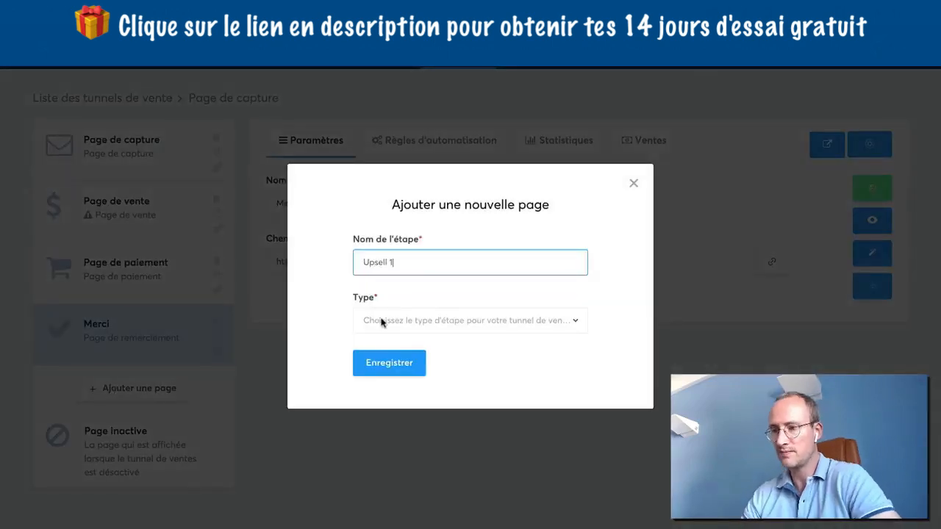
pyautogui.click(471, 326)
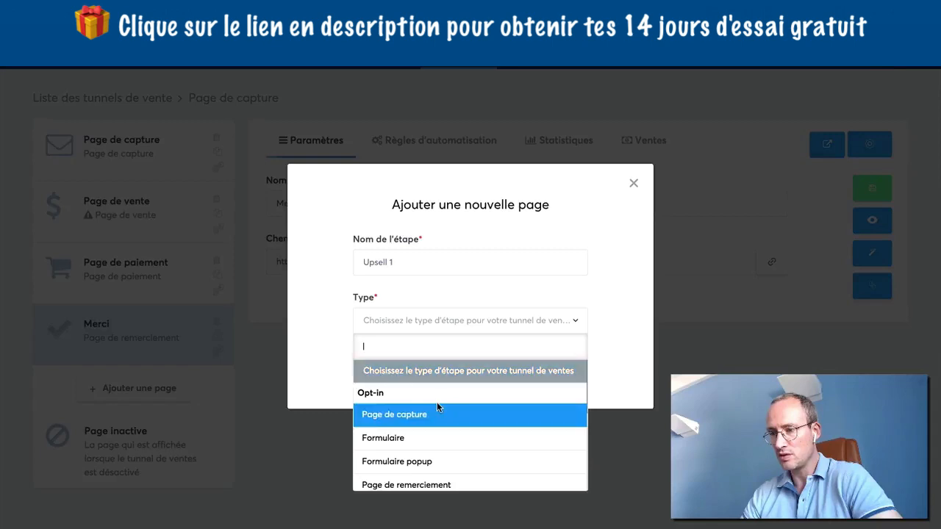
pyautogui.scroll(-4, 436, 404)
pyautogui.scroll(-1, 426, 411)
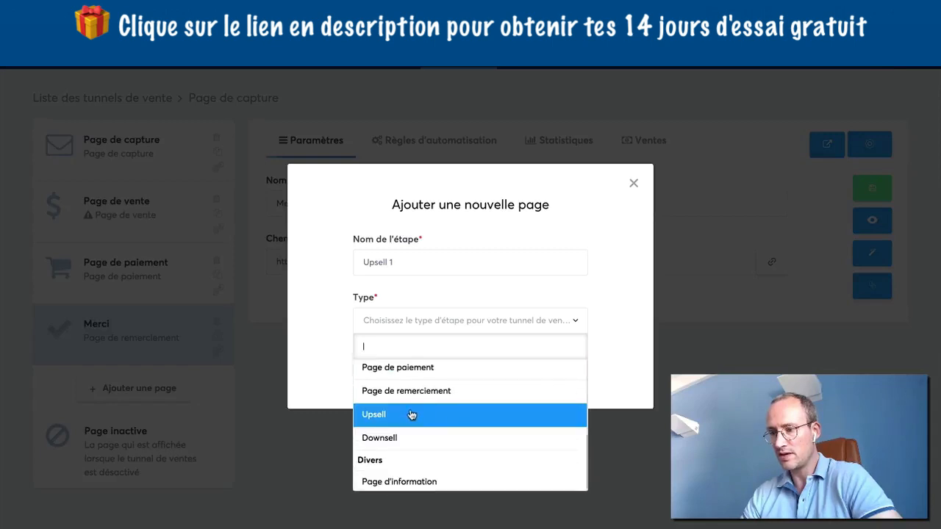
pyautogui.click(411, 416)
pyautogui.click(378, 367)
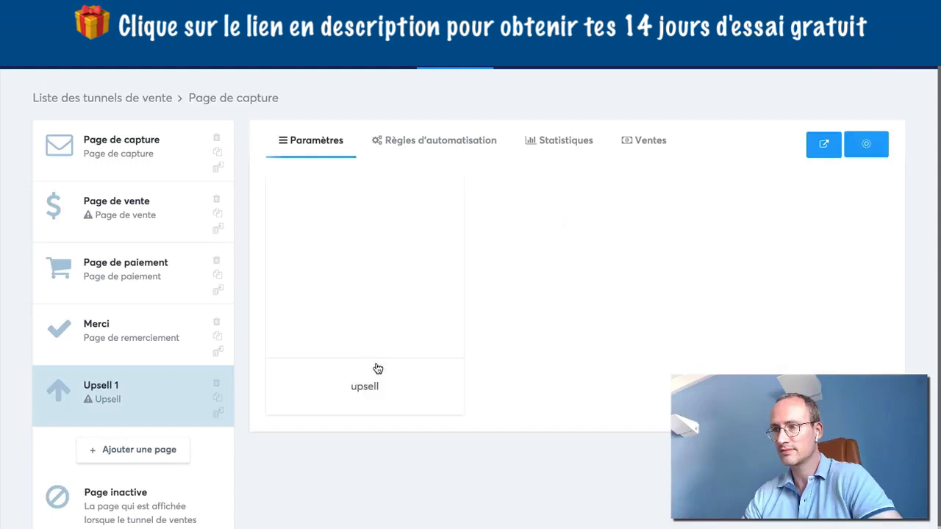
pyautogui.moveTo(346, 257)
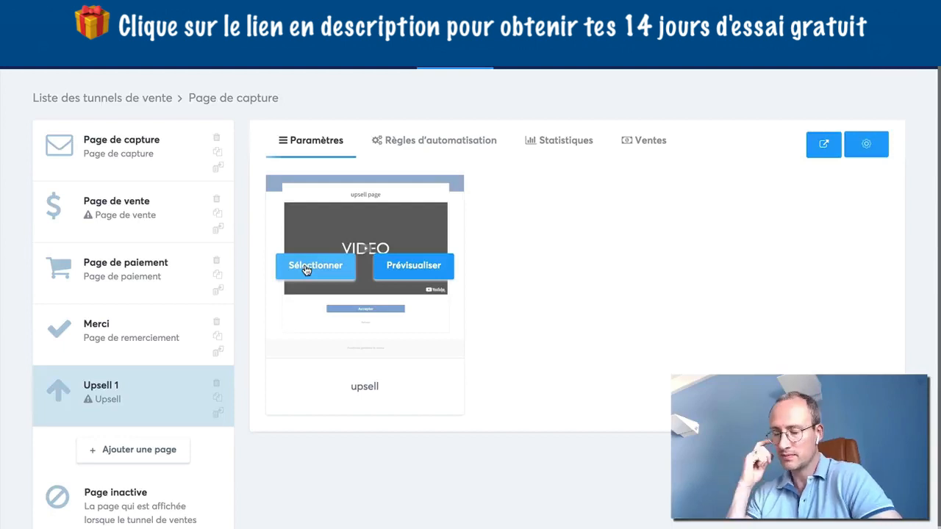
pyautogui.click(306, 269)
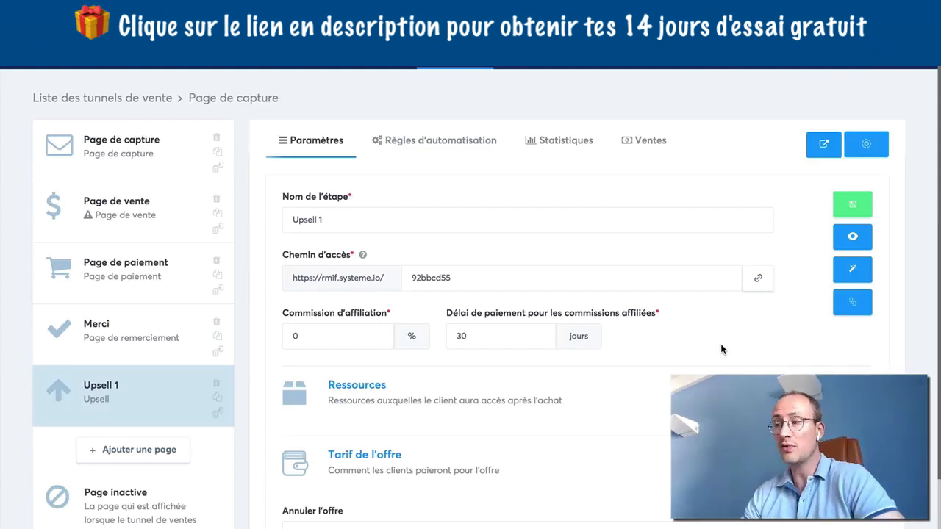
# Preview the "Upsell 1" page and examine its heading, video area and accept and refuse options
pyautogui.click(852, 243)
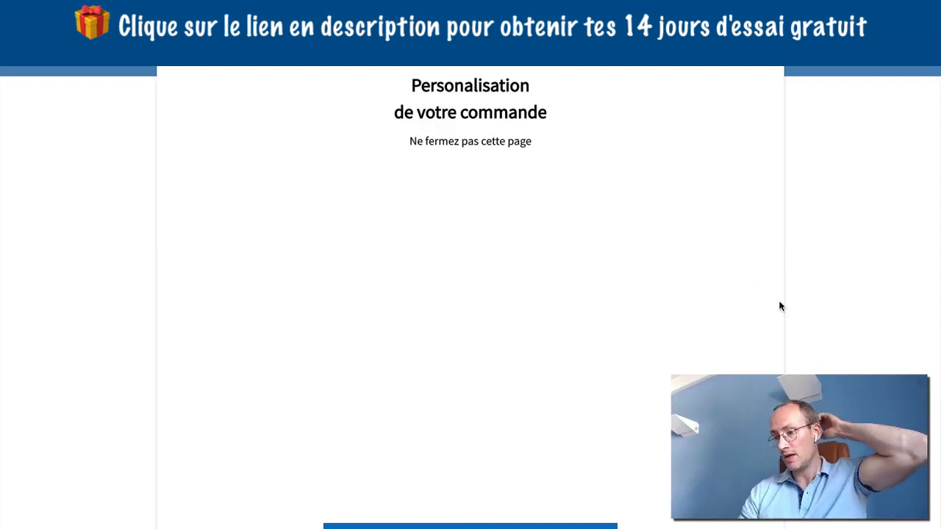
pyautogui.scroll(-2, 780, 307)
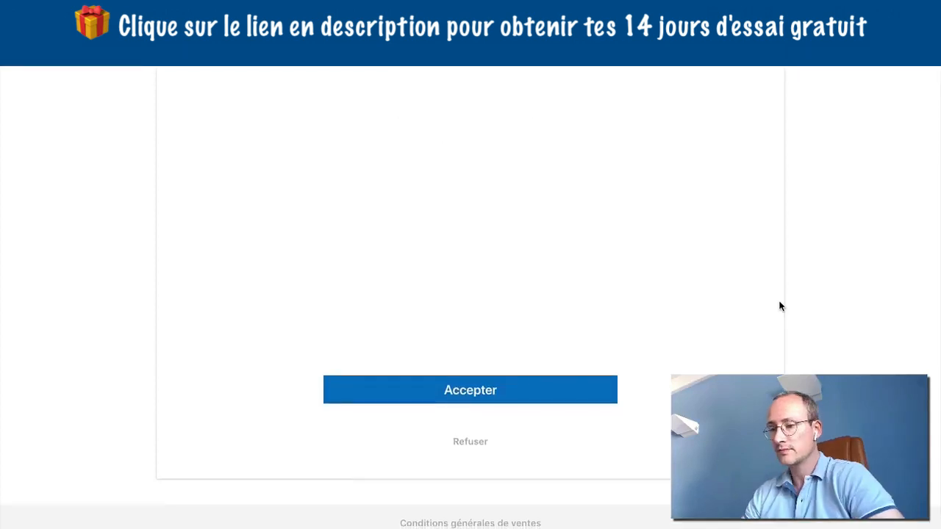
pyautogui.scroll(1, 780, 305)
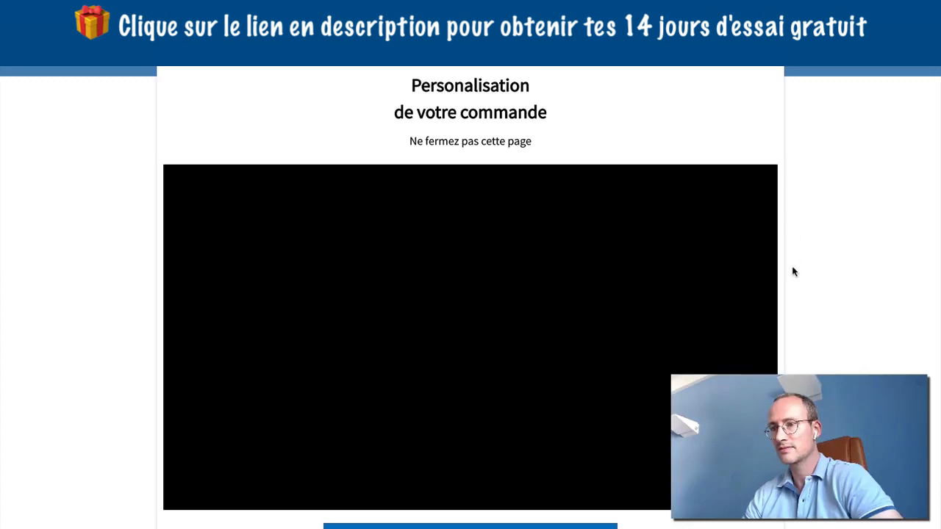
pyautogui.scroll(-2, 793, 272)
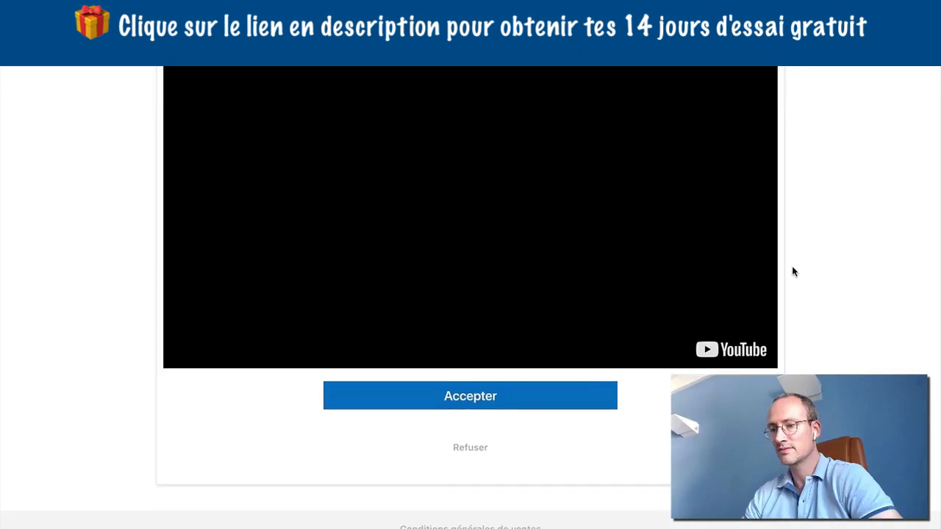
pyautogui.scroll(2, 793, 272)
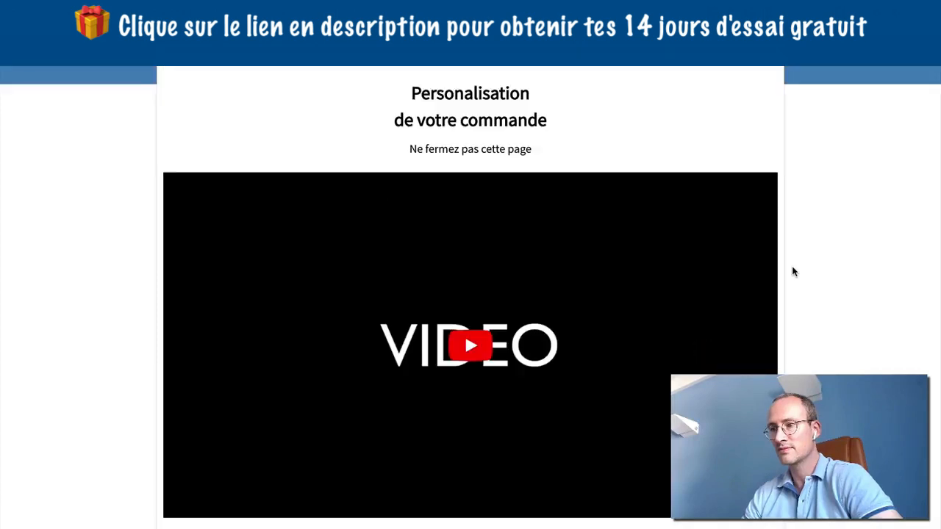
pyautogui.scroll(-1, 793, 272)
pyautogui.scroll(1, 793, 272)
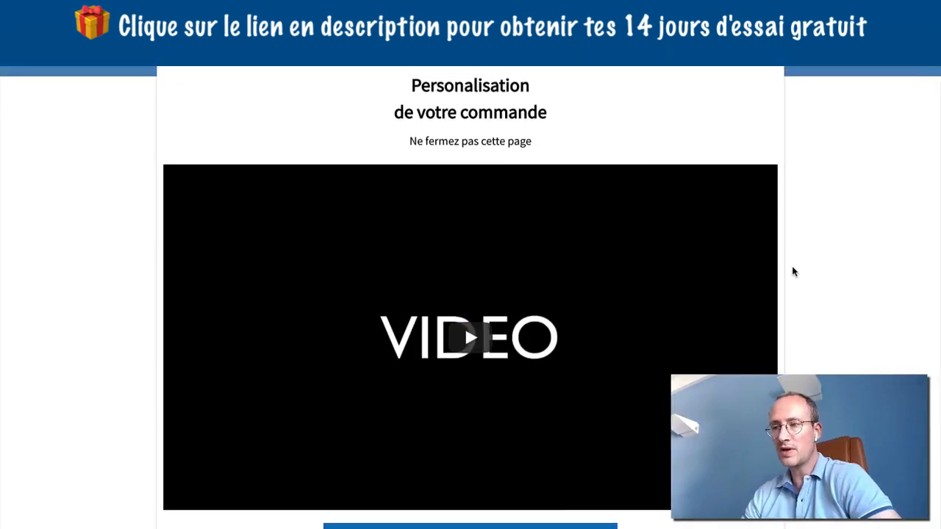
pyautogui.scroll(-1, 792, 272)
pyautogui.scroll(1, 792, 269)
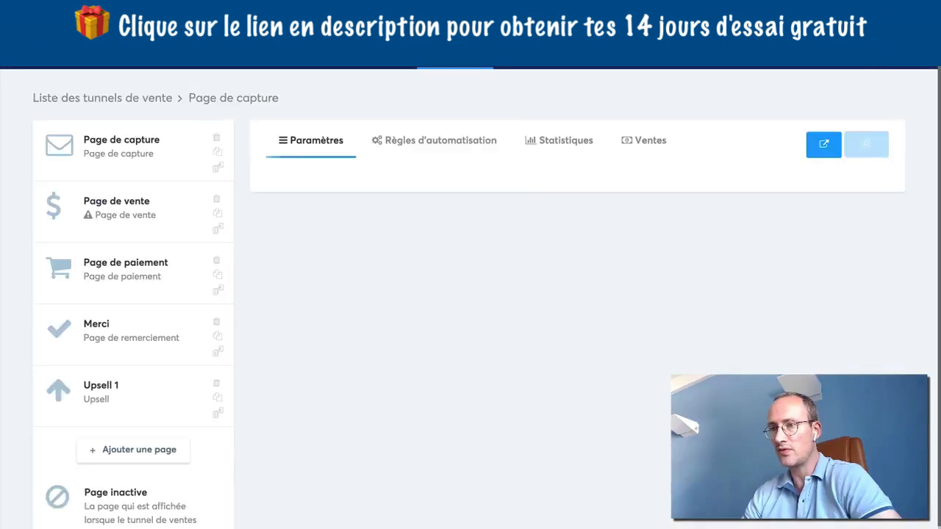
# Reopen the "Upsell 1" step and move it above "Merci", directly after "Page de paiement", in the funnel order
pyautogui.click(132, 393)
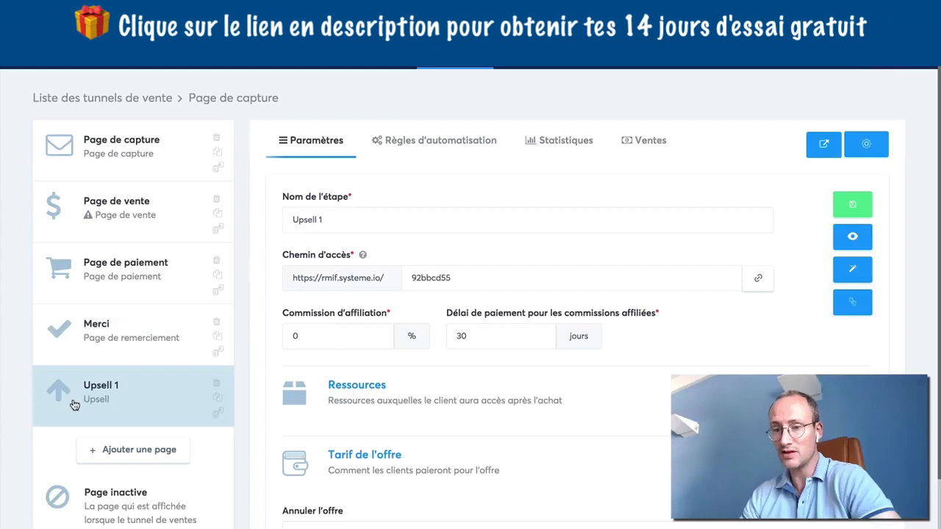
pyautogui.moveTo(75, 403); pyautogui.dragTo(79, 332)
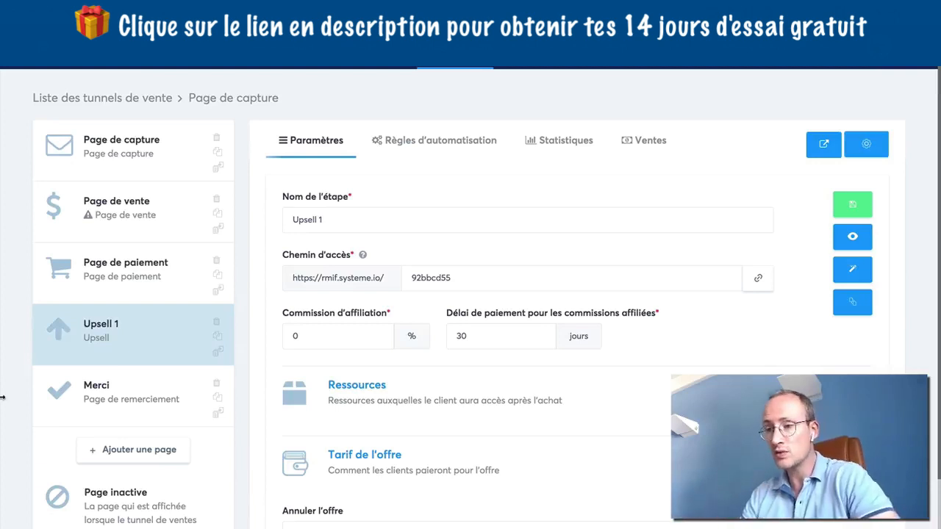
pyautogui.scroll(-1, 558, 320)
pyautogui.scroll(1, 559, 317)
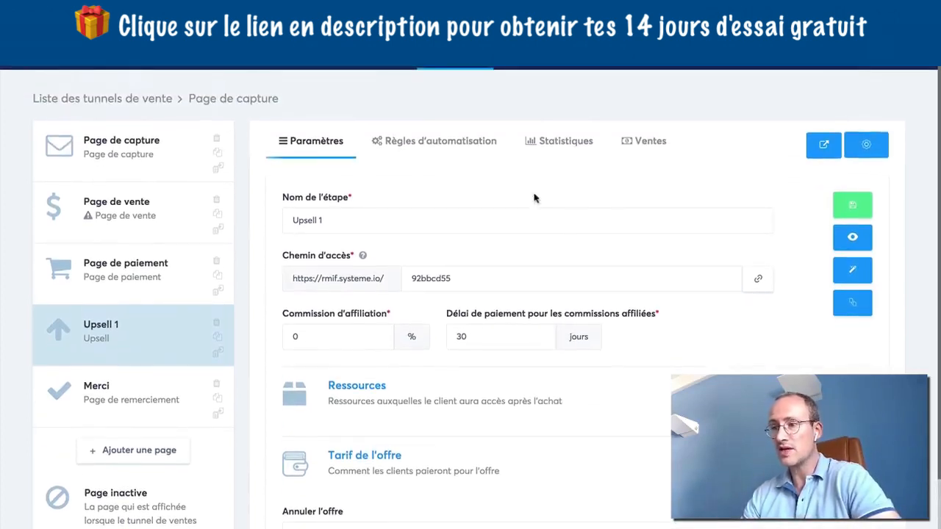
# Review the funnel's statistics, its sales list and the automation rules of the "Upsell 1" step
pyautogui.click(555, 148)
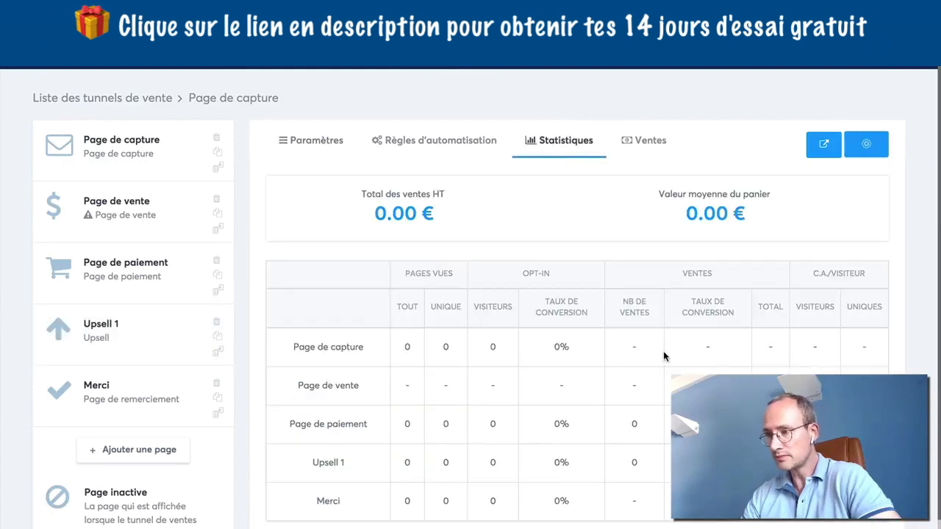
pyautogui.click(630, 140)
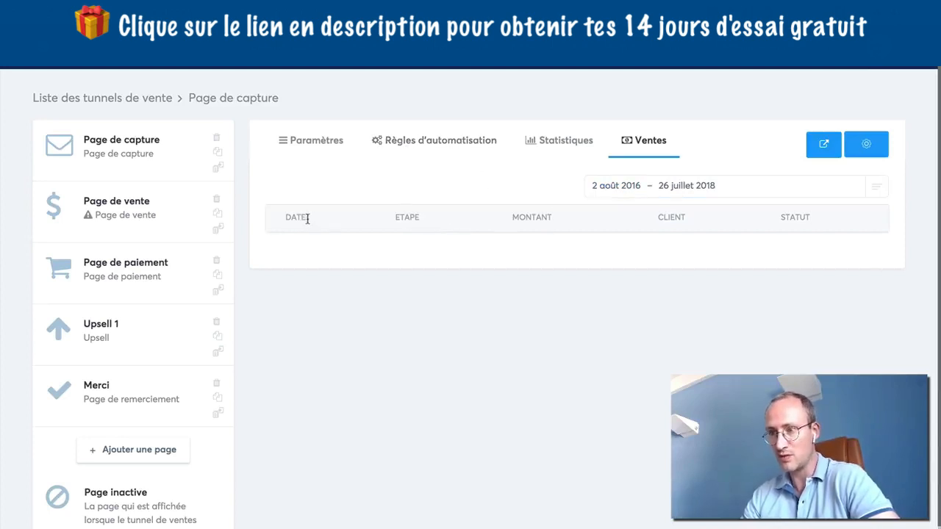
pyautogui.click(555, 146)
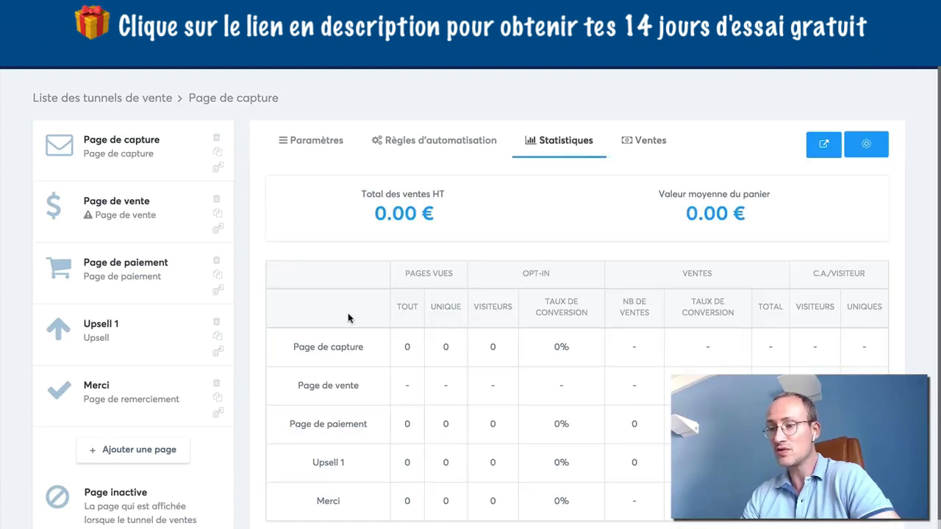
pyautogui.click(643, 151)
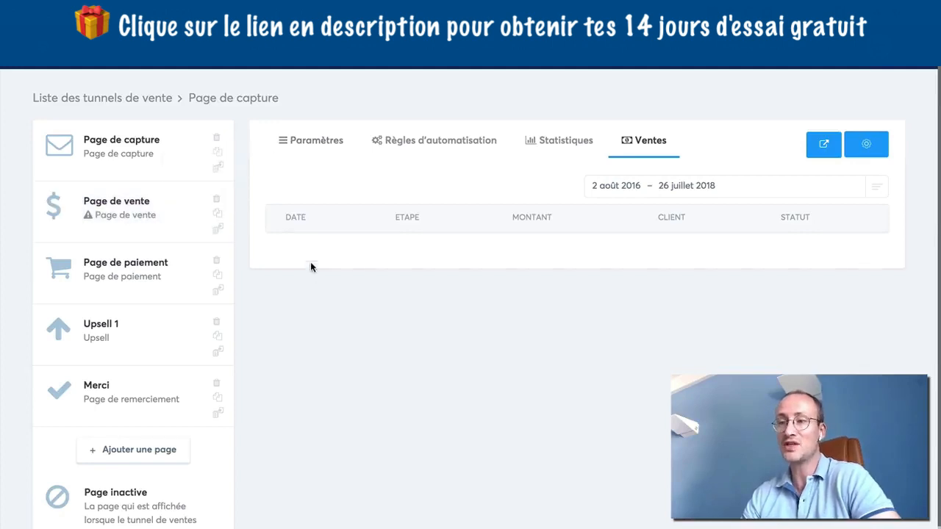
pyautogui.click(405, 142)
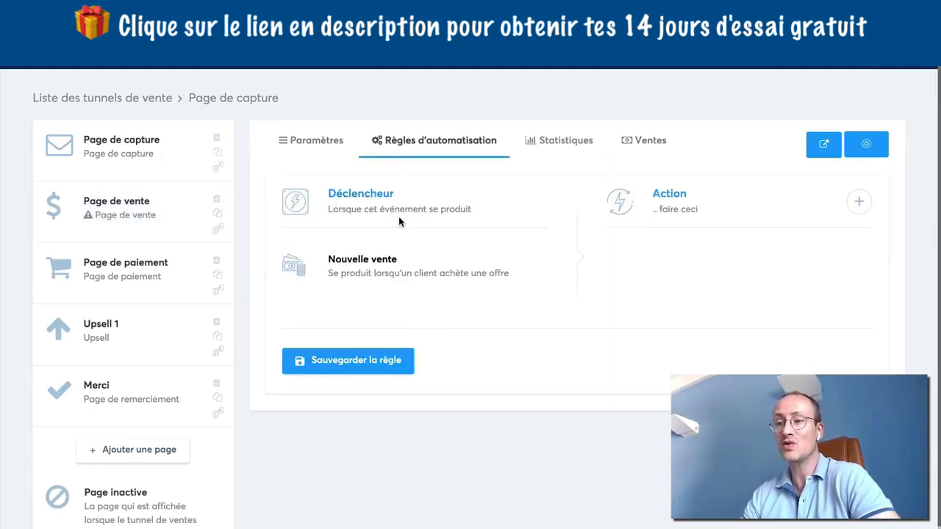
pyautogui.moveTo(735, 46)
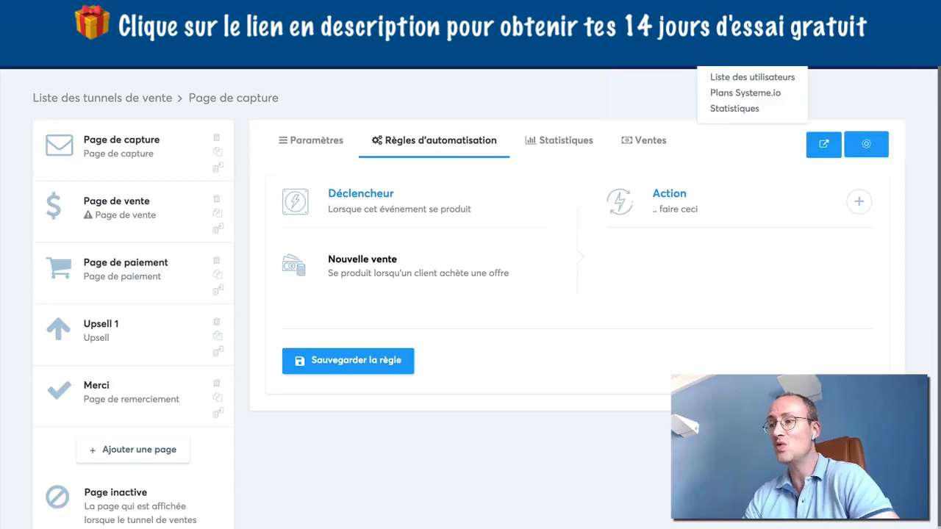